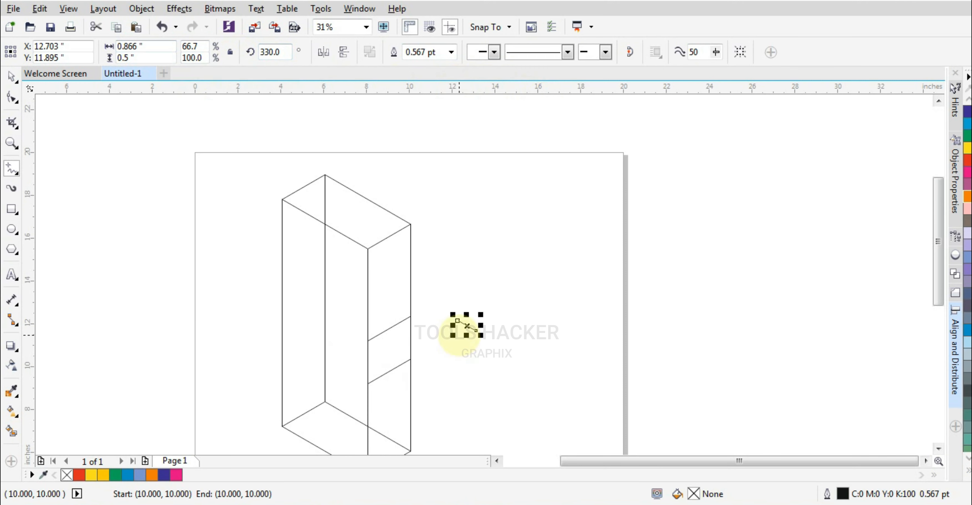
- Snap the short slanted line's end to the point where the upper divider meets the box's front vertical edge
scroll(459, 335, up, 2)
click(11, 77)
drag(519, 314, 331, 323)
scroll(434, 322, down, 2)
scroll(281, 344, up, 2)
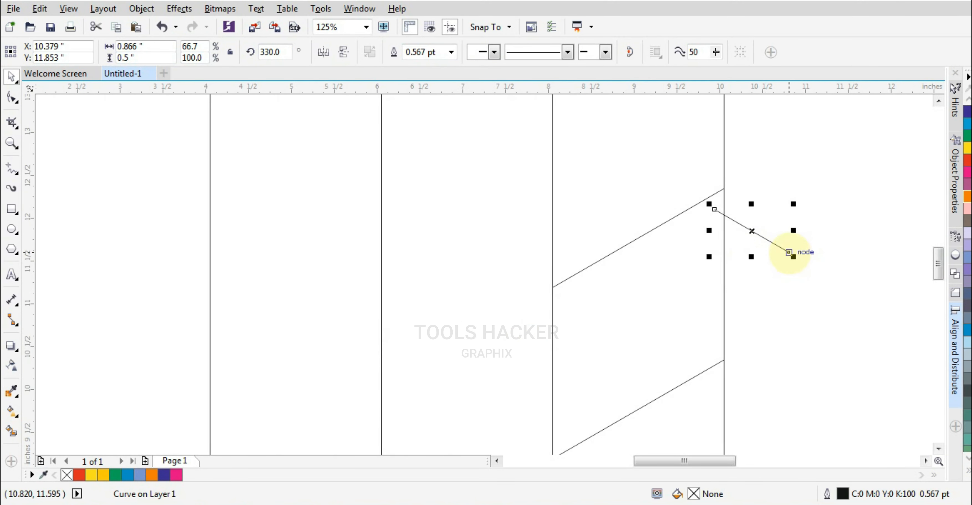
drag(789, 252, 553, 287)
- Select the whole wireframe box with its divider lines and short line and group them
scroll(492, 288, down, 3)
drag(559, 186, 435, 389)
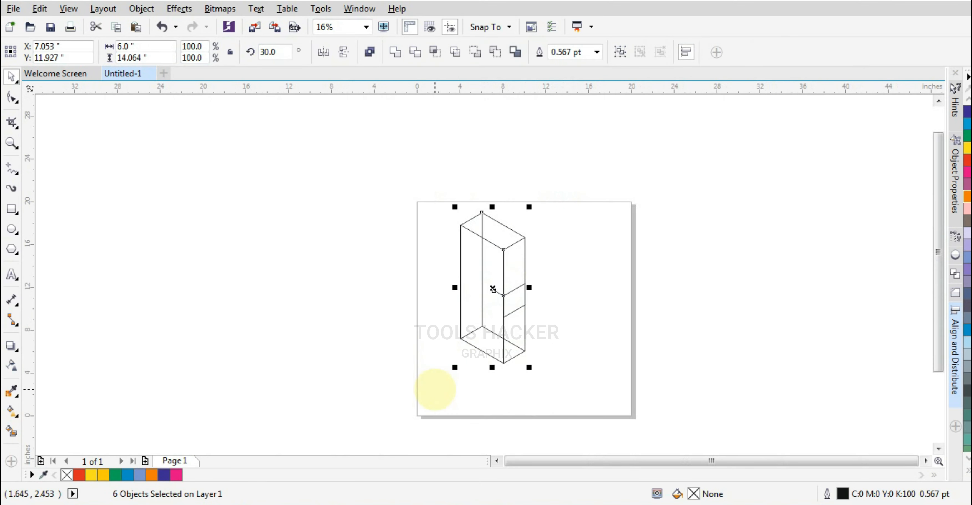
key(ctrl+g)
- Centre the grouped box on the page and place its rotation centre on the short line's free end
drag(493, 288, 524, 310)
scroll(521, 287, up, 7)
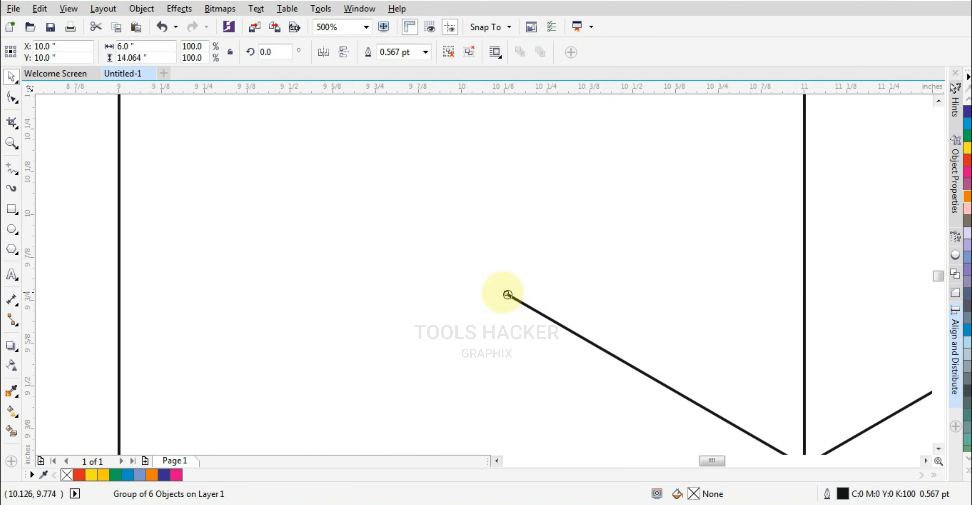
scroll(508, 294, down, 7)
click(498, 319)
click(358, 239)
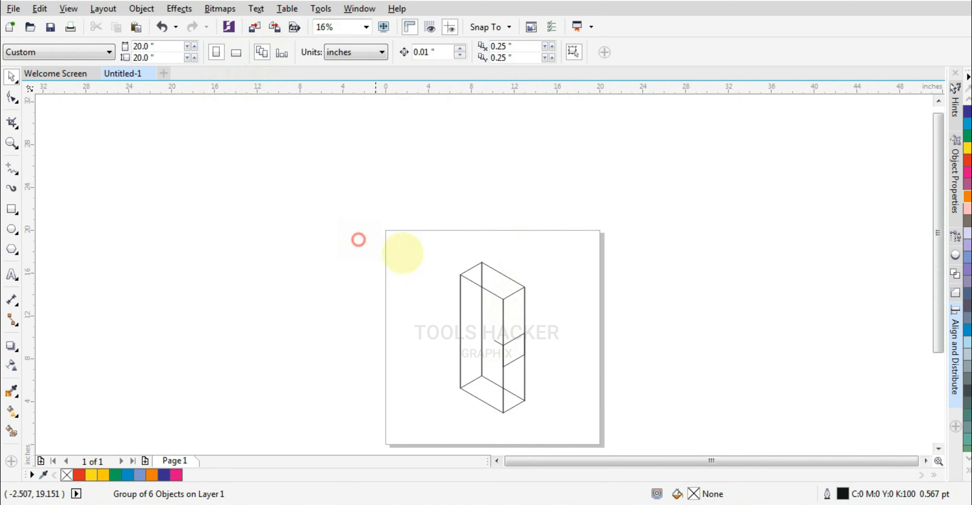
drag(492, 292, 425, 283)
key(ctrl+z)
drag(518, 305, 467, 305)
key(ctrl+z)
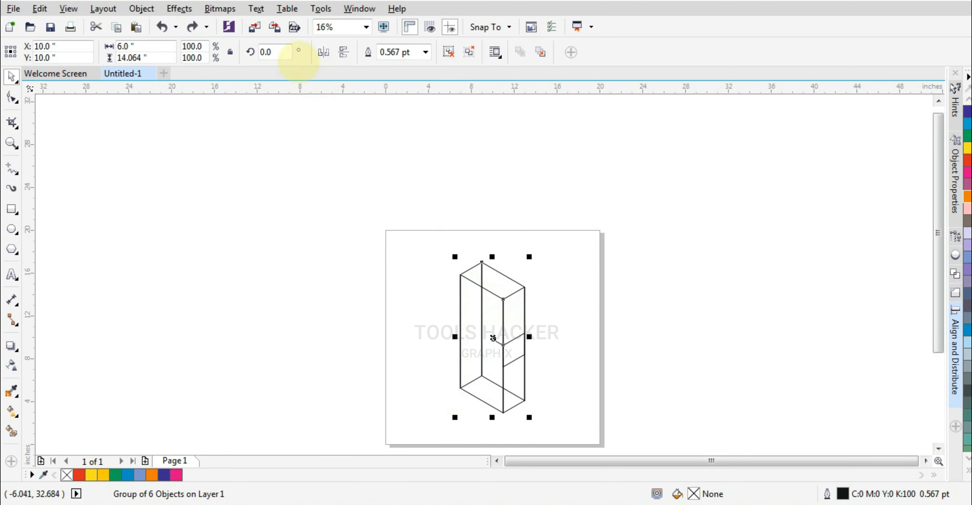
- Create two rotated copies of the grouped box around its rotation centre at 120° intervals
text(160)
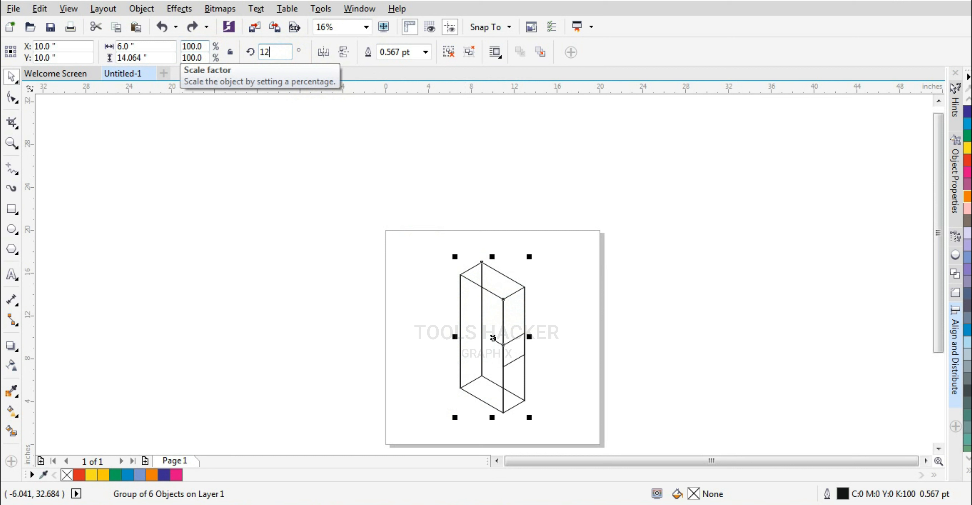
text(0)
key(Return)
key(ctrl+d)
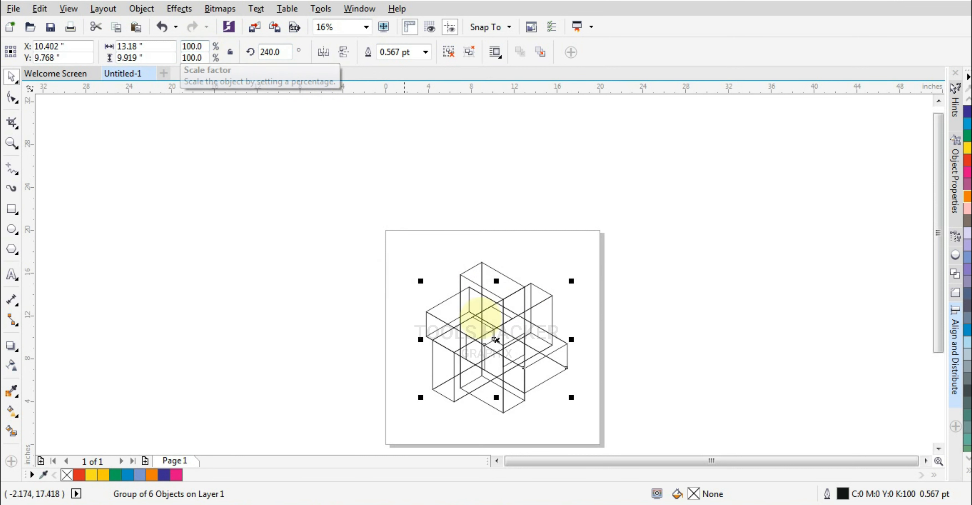
scroll(496, 327, up, 1)
click(783, 276)
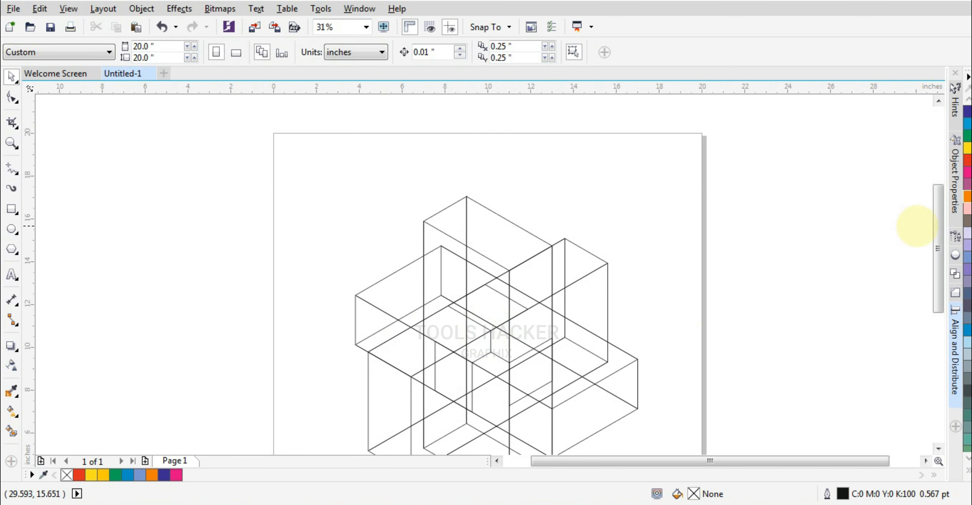
- Smart-fill all visible regions of the upright box's left face, including the separate lower part, with orange #FF9966
drag(936, 226, 918, 252)
click(12, 411)
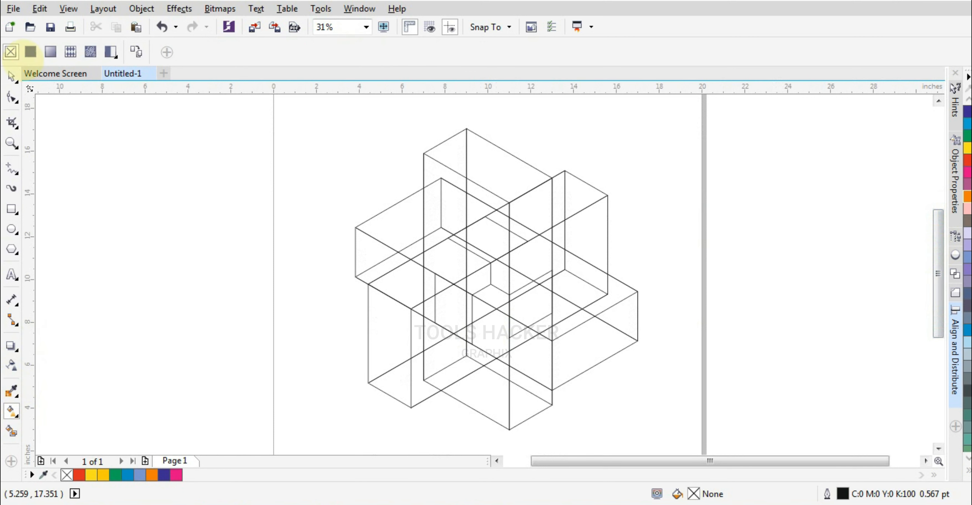
click(12, 430)
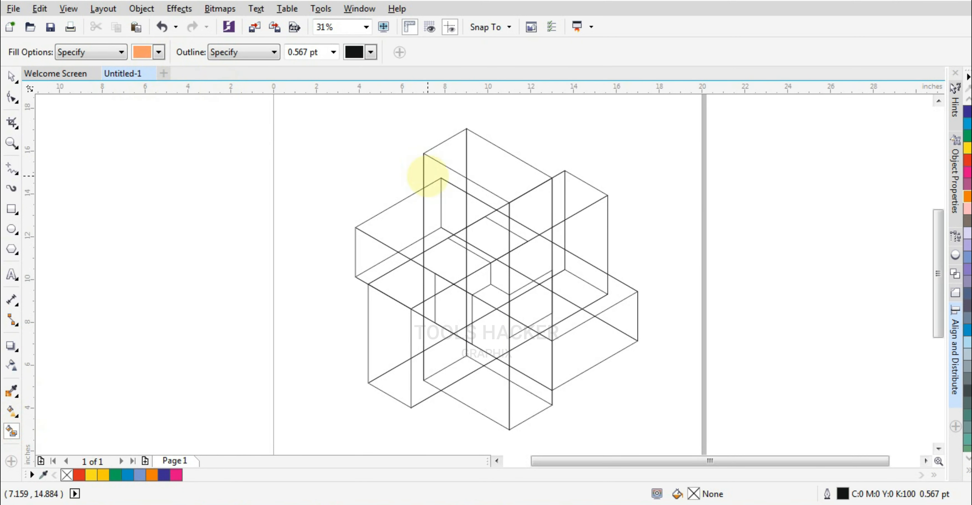
click(427, 176)
click(436, 206)
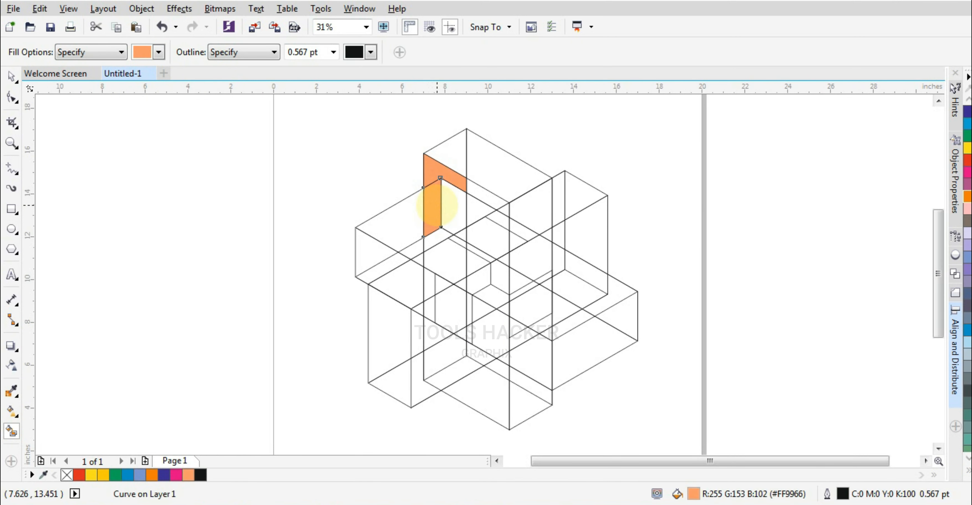
click(451, 209)
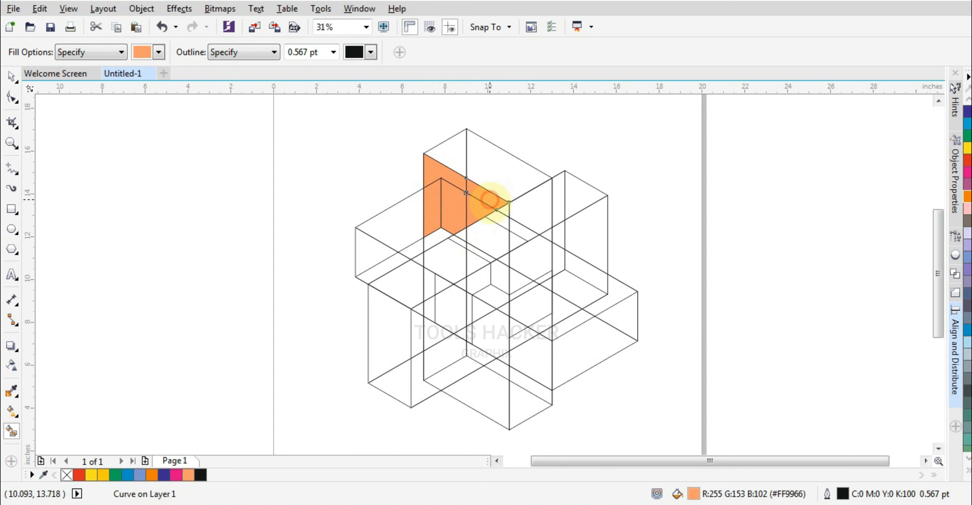
click(489, 238)
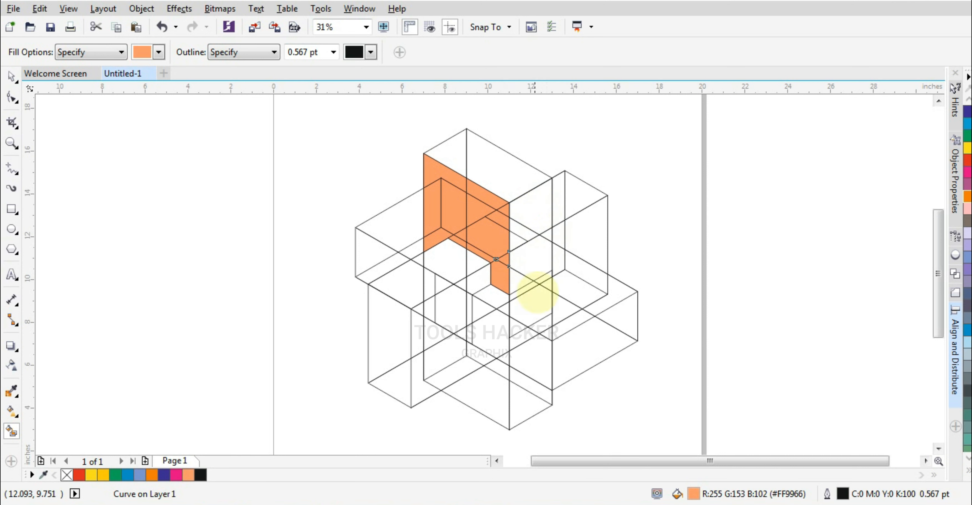
click(498, 393)
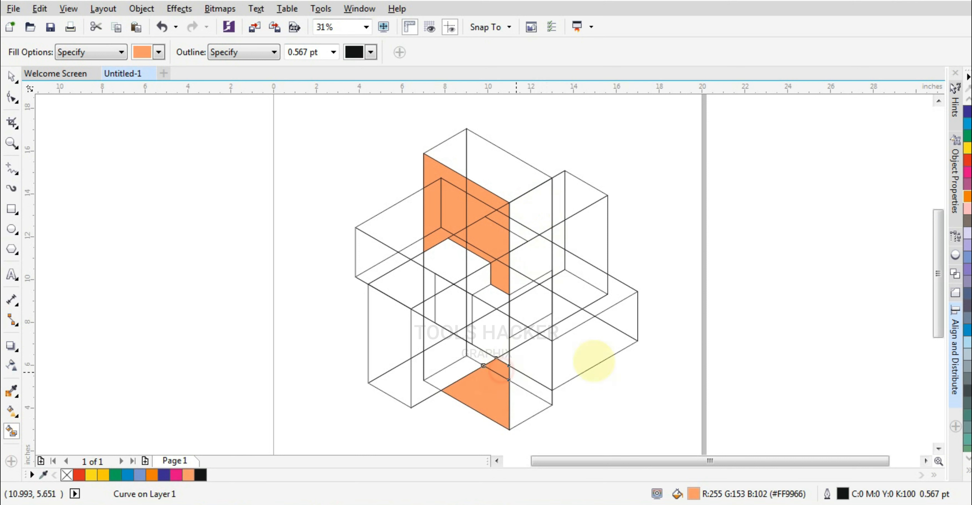
- Select all the orange pieces, upper and lower, and weld them into one shape
click(11, 76)
drag(387, 129, 516, 320)
drag(432, 449, 564, 356)
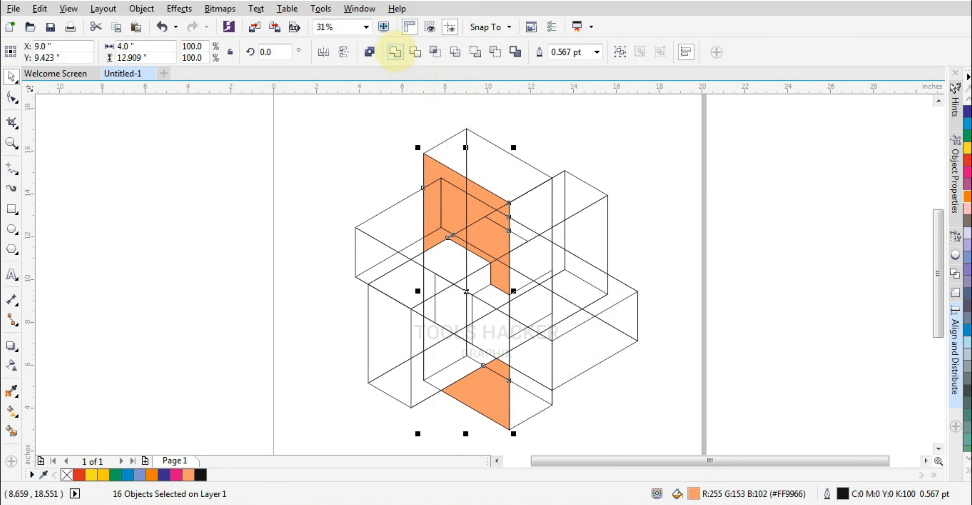
click(394, 51)
- Delete the stray nodes that leave a loose line inside the welded orange face above its notch
scroll(492, 223, up, 3)
scroll(520, 217, down, 3)
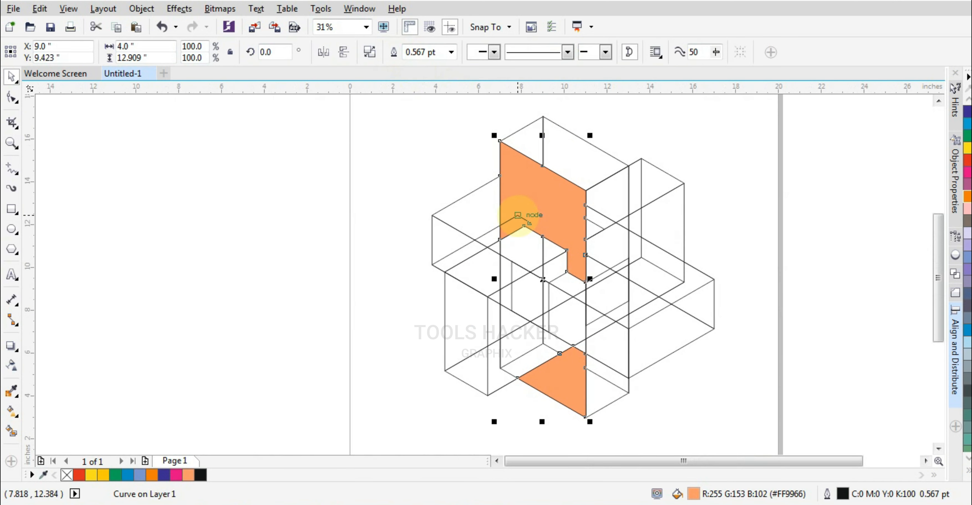
scroll(517, 215, up, 3)
scroll(505, 238, down, 1)
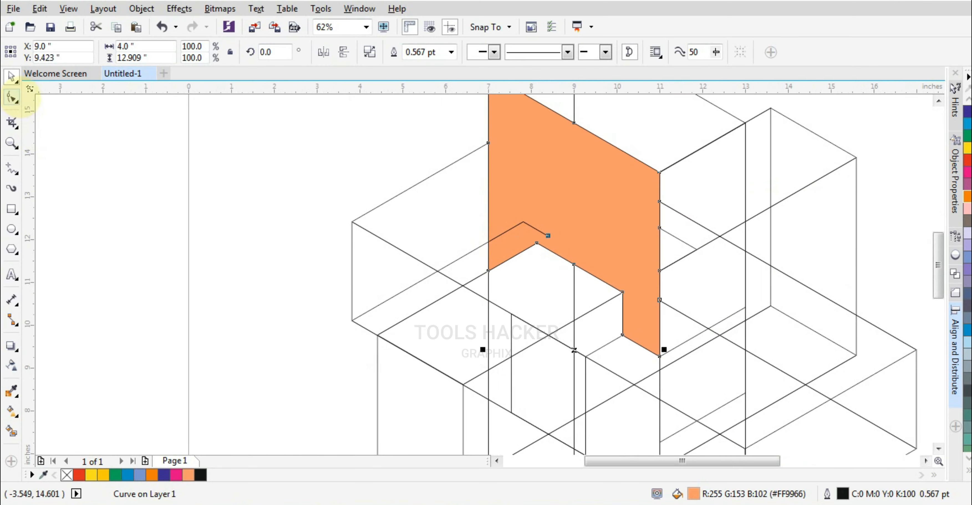
click(12, 97)
scroll(540, 228, up, 2)
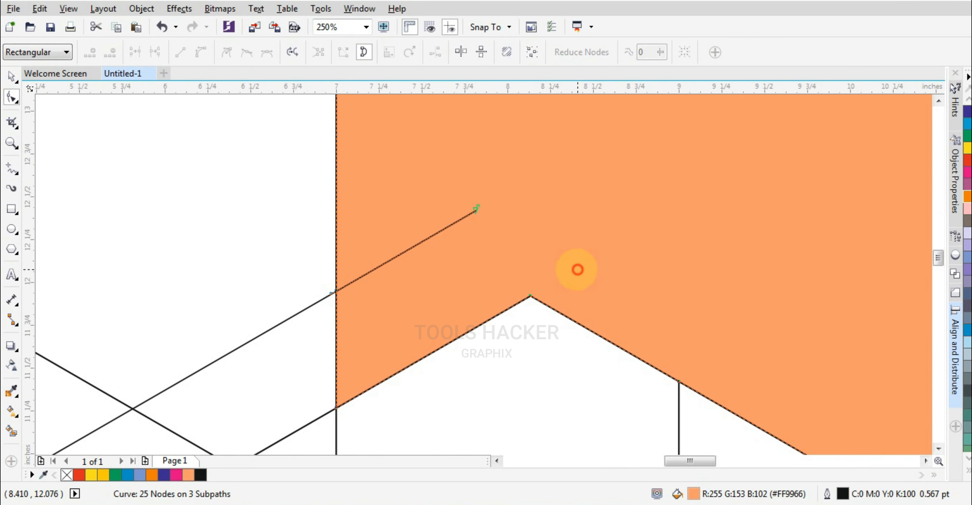
scroll(445, 210, up, 2)
double_click(616, 202)
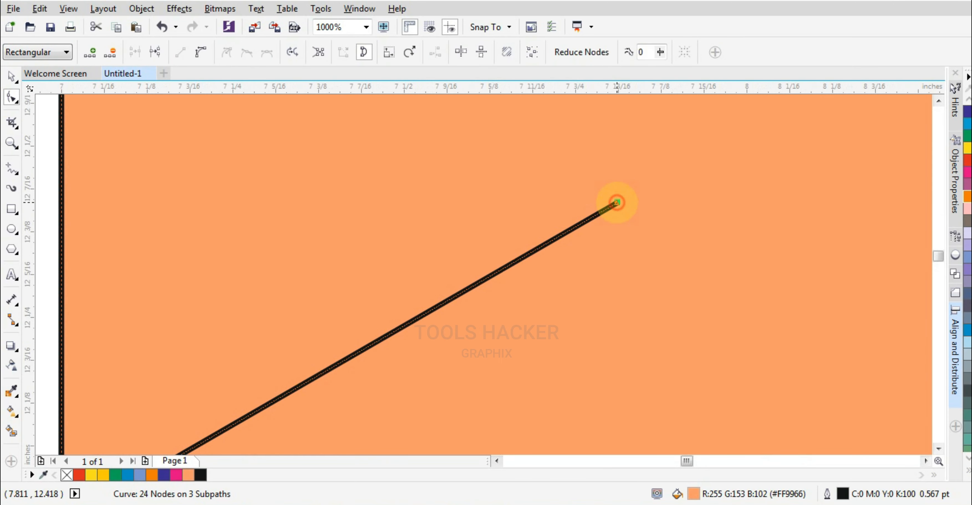
scroll(435, 250, down, 4)
click(8, 76)
scroll(558, 238, down, 2)
scroll(567, 249, up, 1)
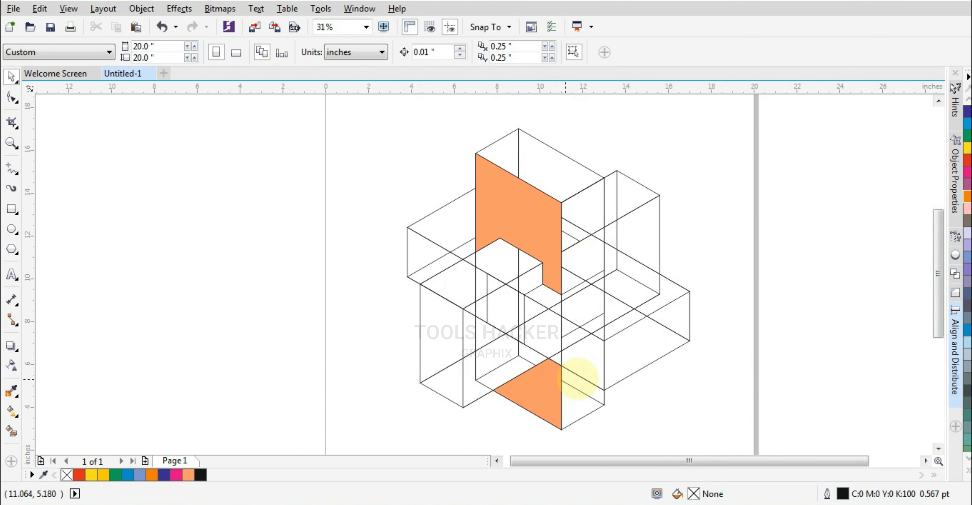
click(584, 389)
click(618, 397)
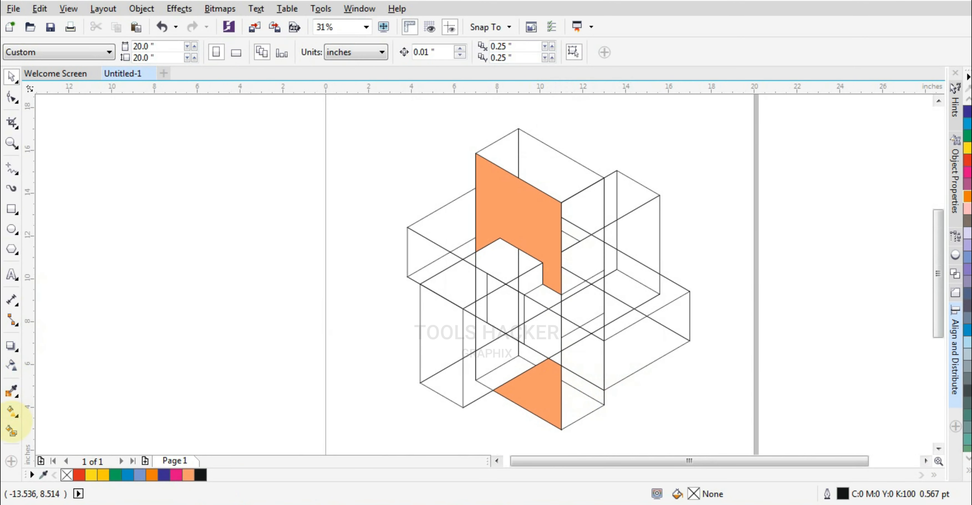
- Smart-fill both regions of the upright box's top face with red #FF0000
click(12, 431)
click(158, 52)
click(180, 98)
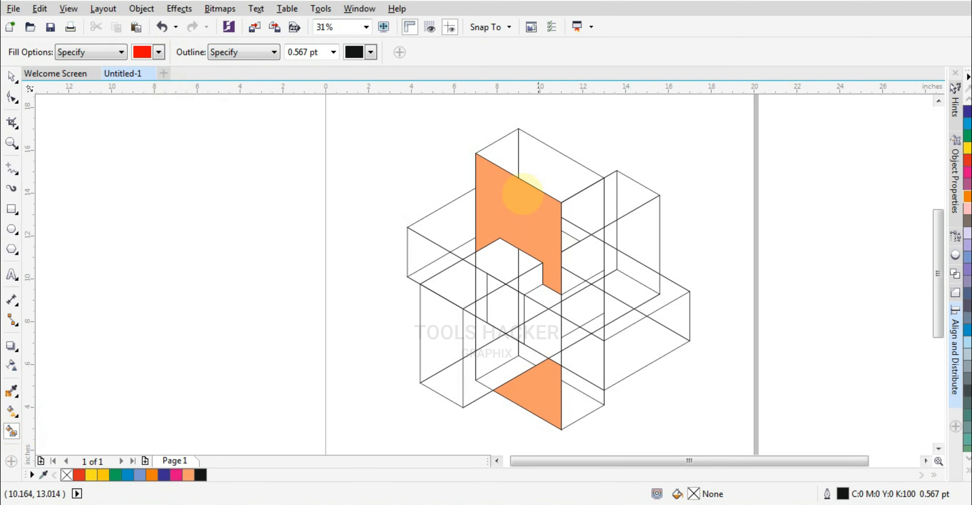
click(511, 156)
click(532, 163)
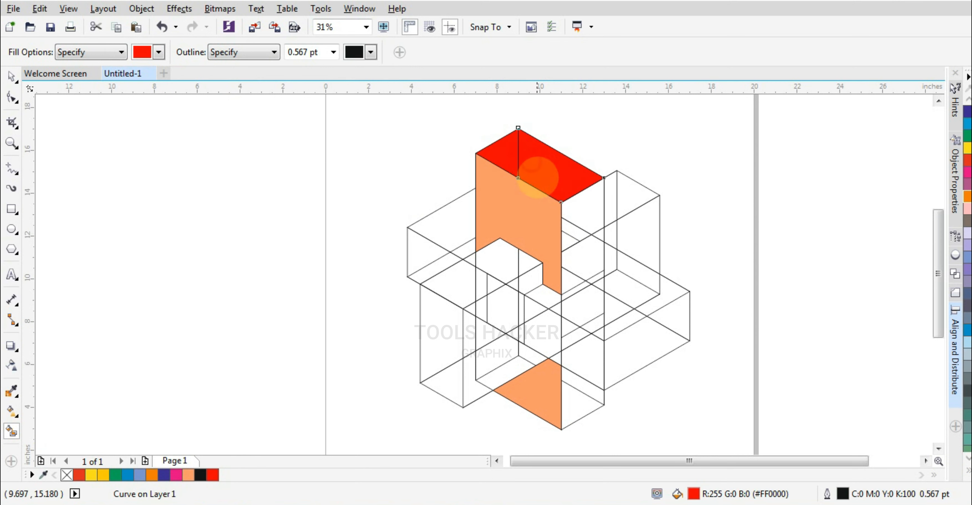
click(115, 473)
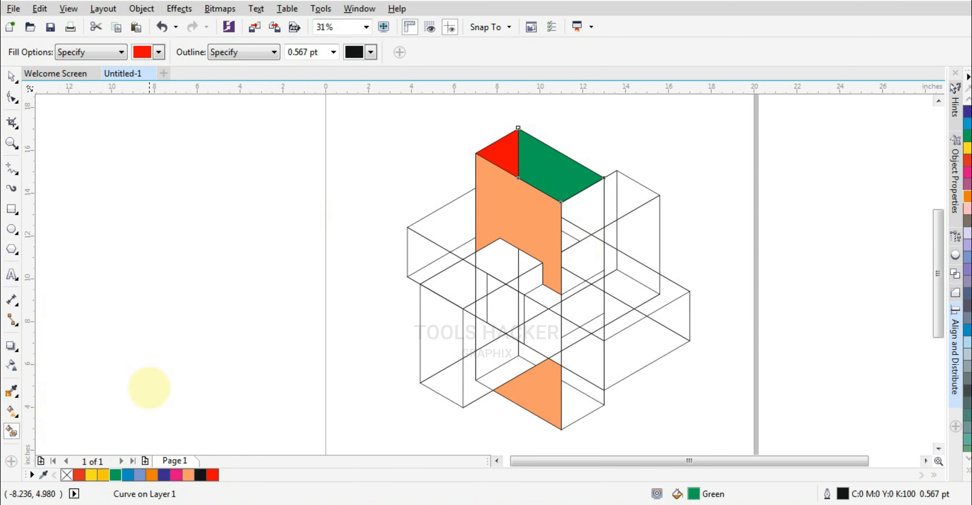
key(ctrl+z)
- Smart-fill the upper and lower regions of the upright box's right face with green #00FF00
click(159, 52)
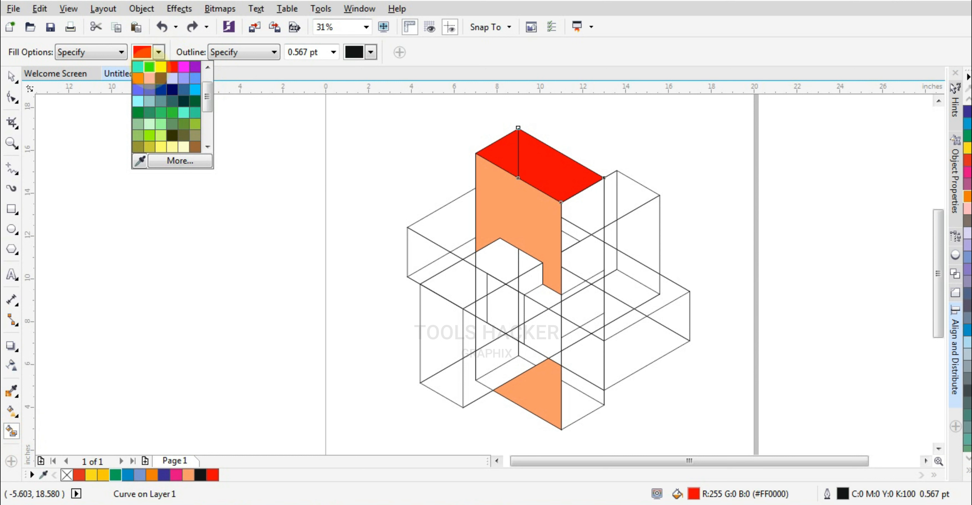
click(149, 67)
click(580, 213)
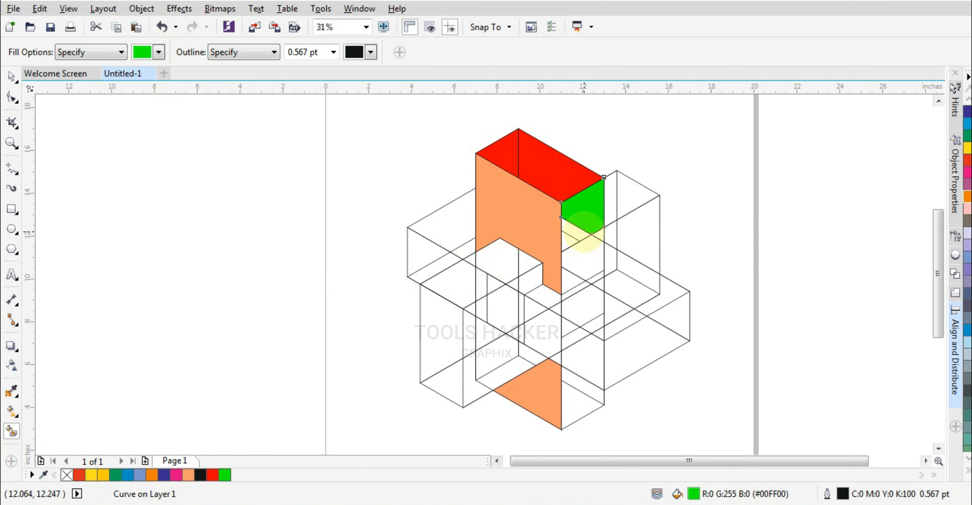
click(568, 242)
click(578, 260)
click(571, 282)
click(600, 235)
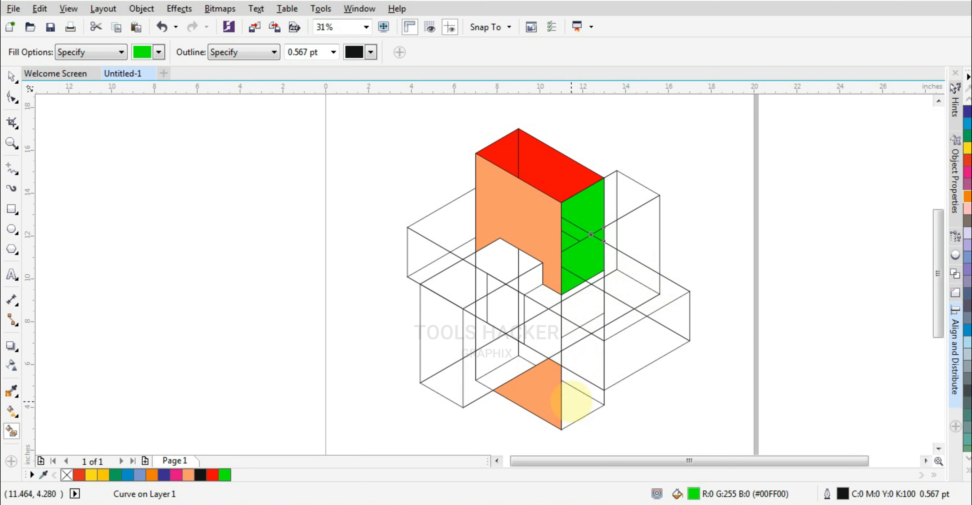
click(572, 401)
- Weld the lower green pieces into one shape and the upper green pieces into another
click(11, 76)
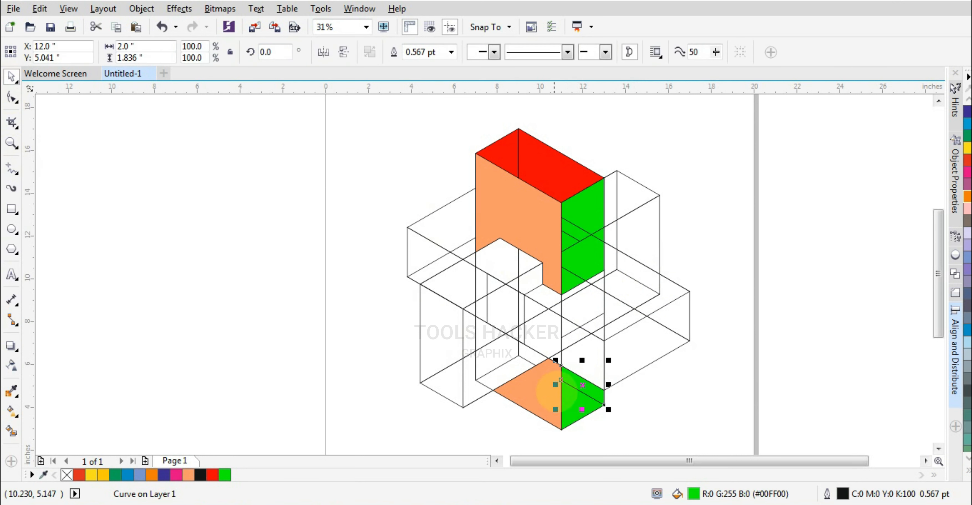
shift+click(571, 400)
click(395, 52)
drag(677, 160, 547, 303)
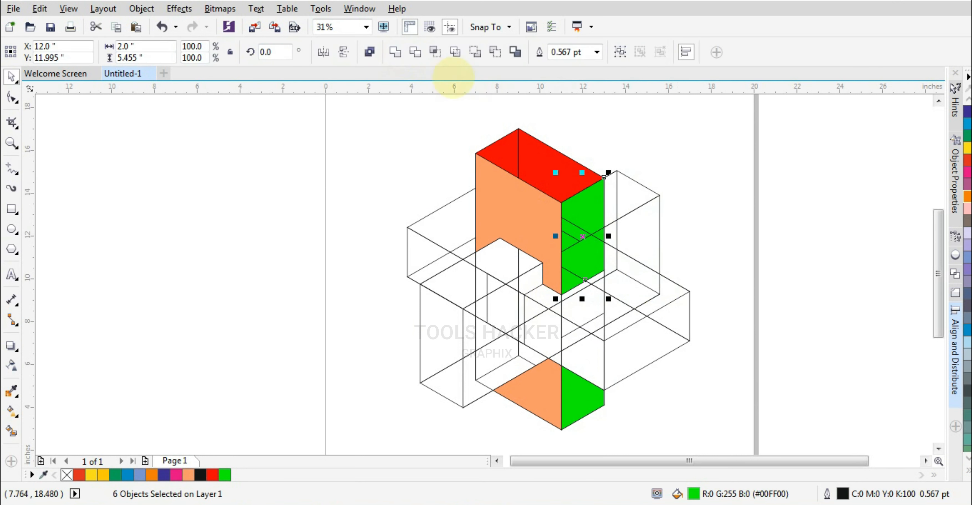
click(395, 52)
- Weld the two red pieces of the top face into one shape
drag(646, 109, 476, 206)
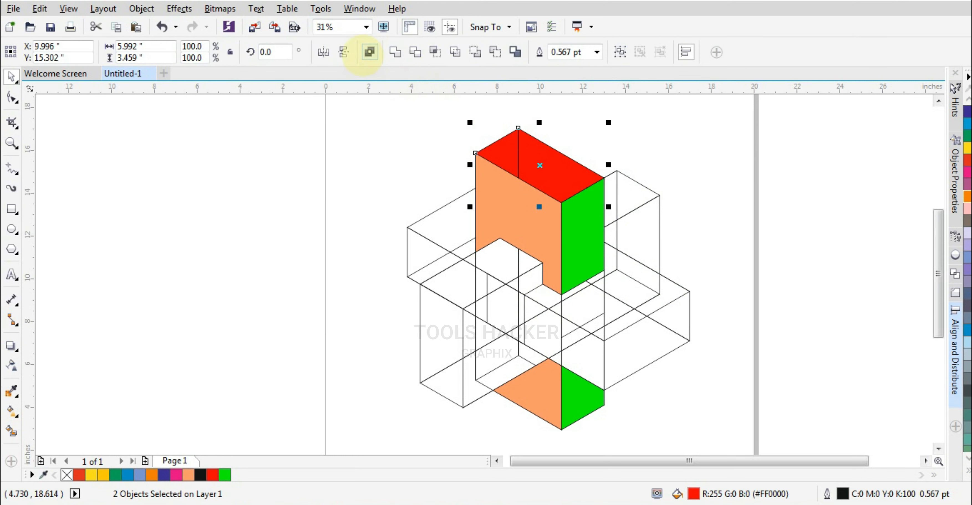
click(369, 52)
key(ctrl+z)
click(396, 51)
click(660, 178)
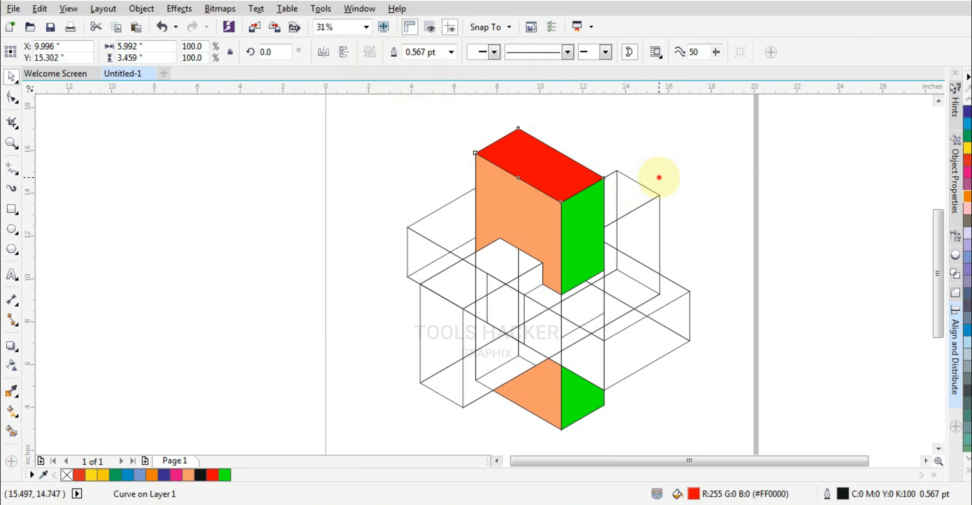
scroll(572, 216, down, 1)
click(556, 219)
scroll(562, 216, up, 1)
shift+click(567, 185)
click(721, 231)
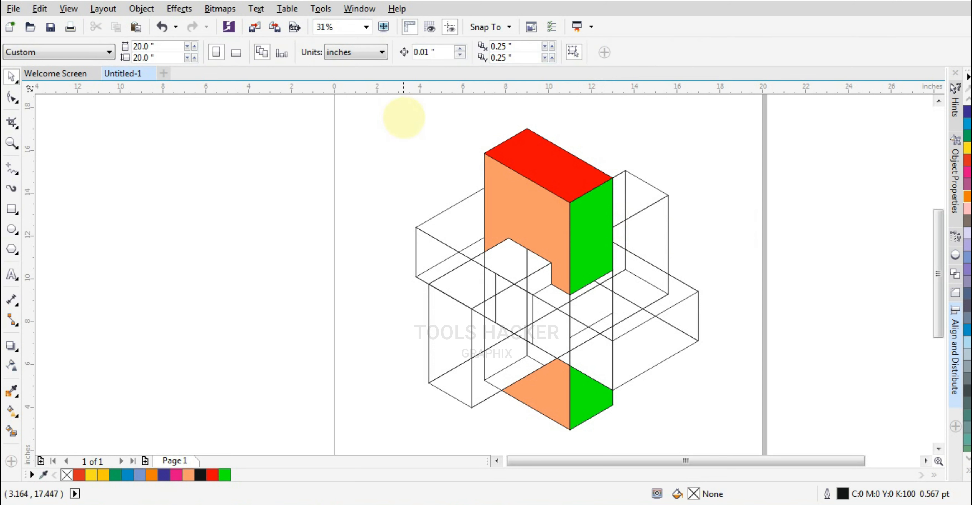
- Group the orange, red and green faces of the upright box together and move them off the wireframe beside the page
drag(407, 110, 646, 292)
drag(657, 442, 494, 354)
scroll(556, 370, down, 1)
key(ctrl+g)
drag(551, 271, 774, 265)
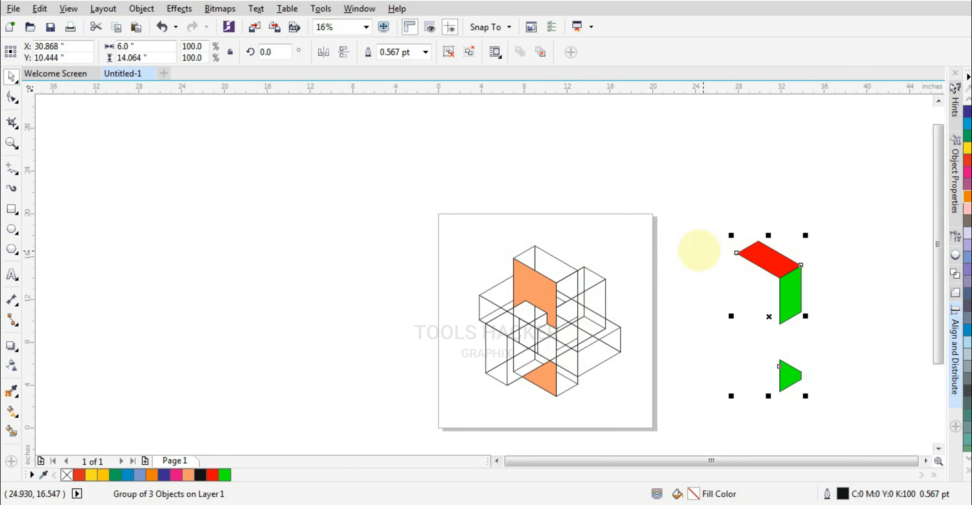
key(ctrl+z)
key(ctrl+z)
drag(544, 287, 747, 274)
key(ctrl+g)
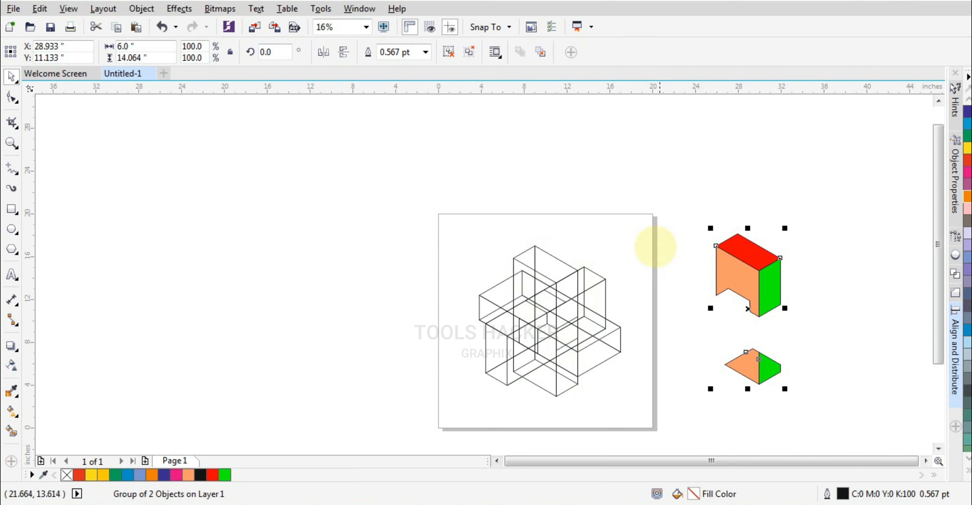
- Move the wireframe boxes off the page to its left and centre the coloured group on the page
drag(661, 229, 362, 398)
drag(577, 352, 322, 352)
click(719, 264)
drag(719, 264, 518, 277)
scroll(558, 331, up, 1)
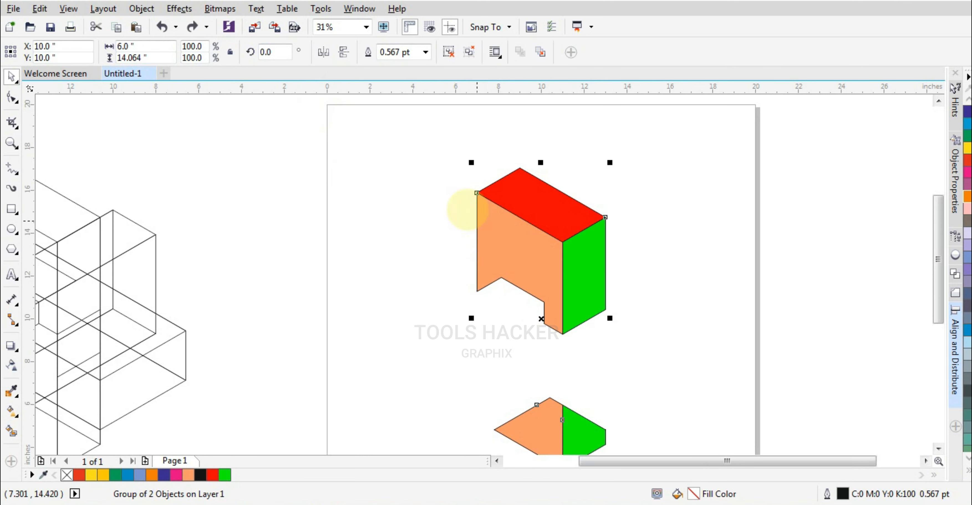
- Make a copy of the coloured box group rotated 240 degrees, and repeat it once to complete the three-box shape
text(240)
key(Return)
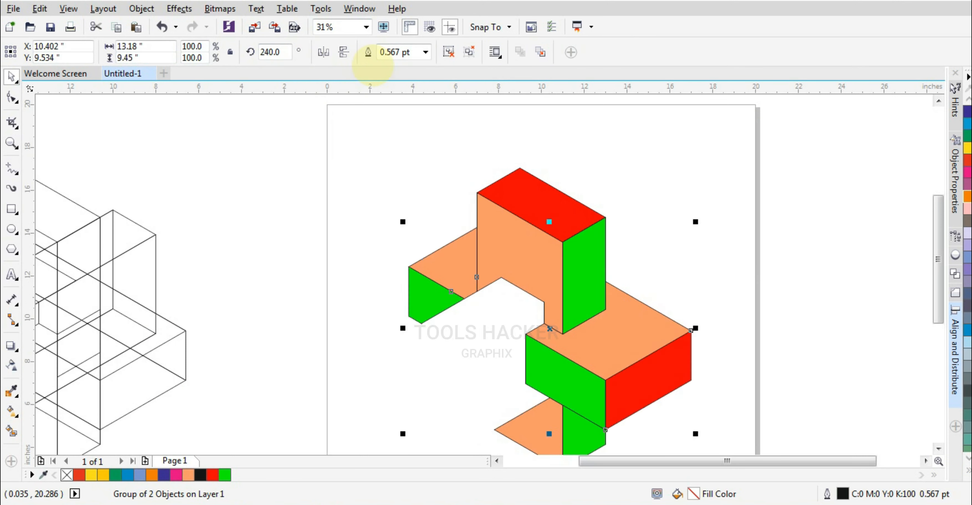
key(ctrl+r)
scroll(491, 139, down, 1)
scroll(500, 175, up, 1)
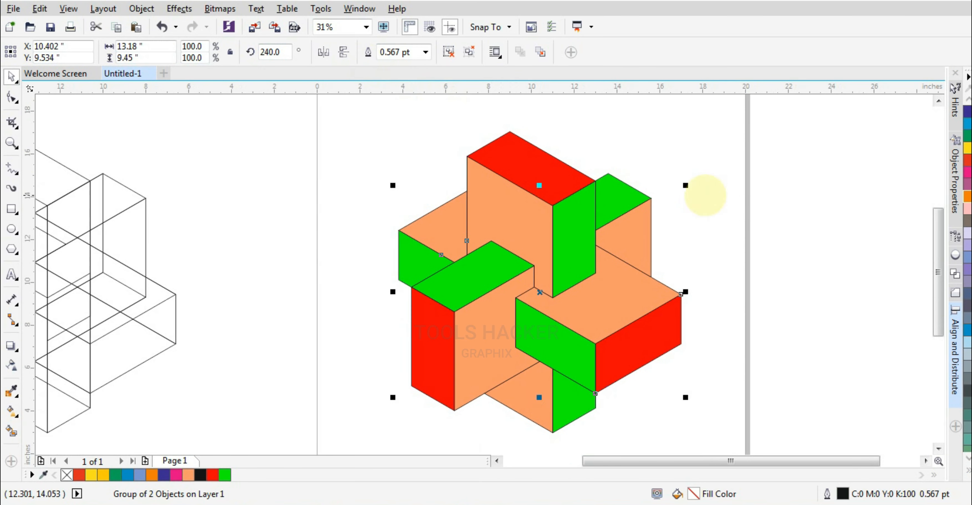
click(705, 195)
scroll(697, 191, down, 1)
scroll(630, 229, up, 1)
scroll(610, 237, down, 1)
scroll(621, 199, up, 1)
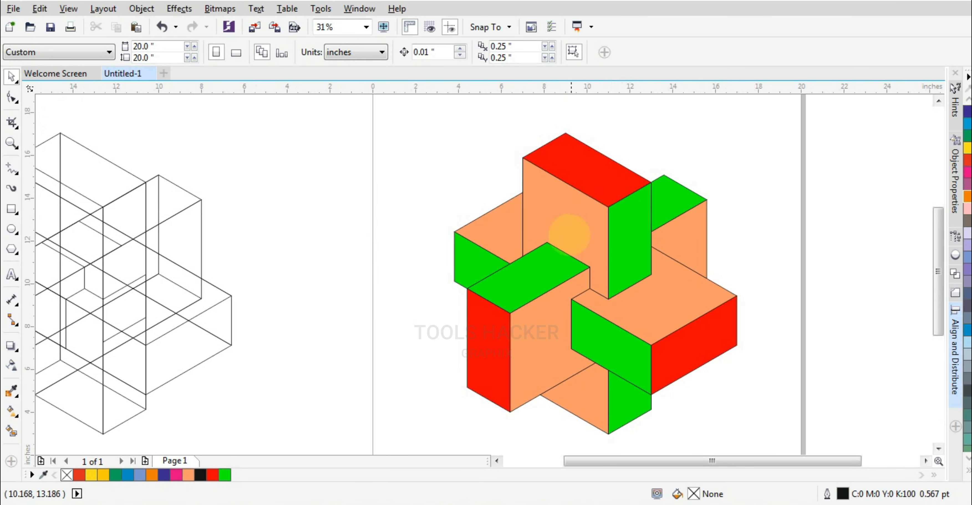
- Ungroup the three coloured groups of the logo into individual faces
scroll(569, 237, down, 1)
drag(439, 147, 725, 413)
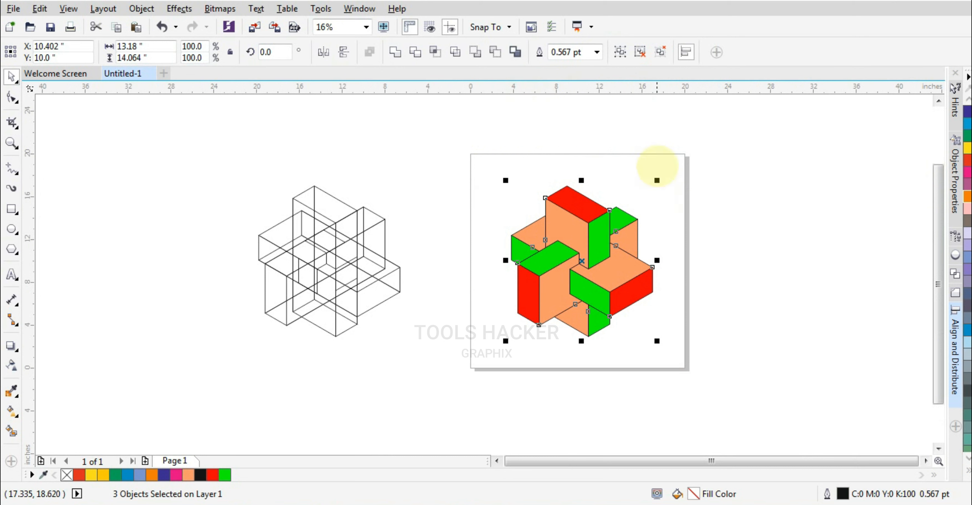
click(653, 102)
click(629, 201)
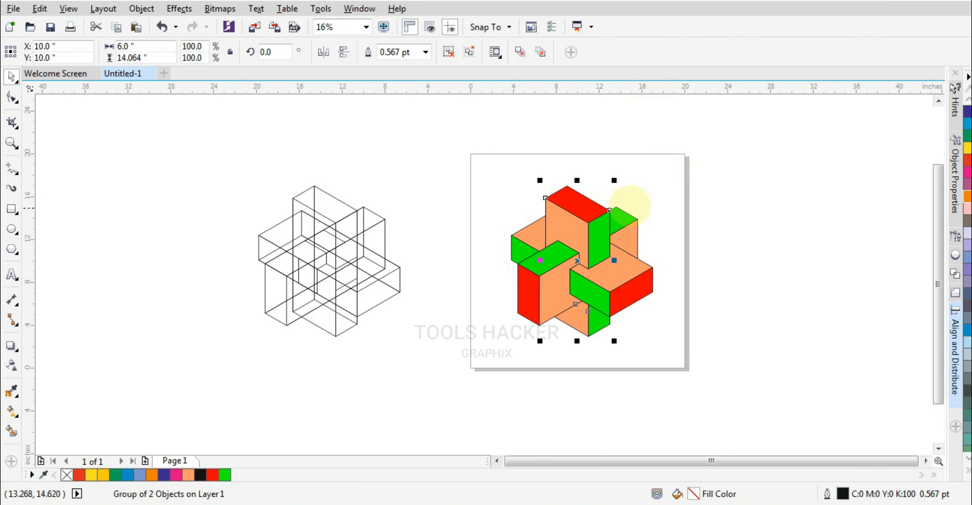
drag(706, 166, 415, 372)
click(727, 223)
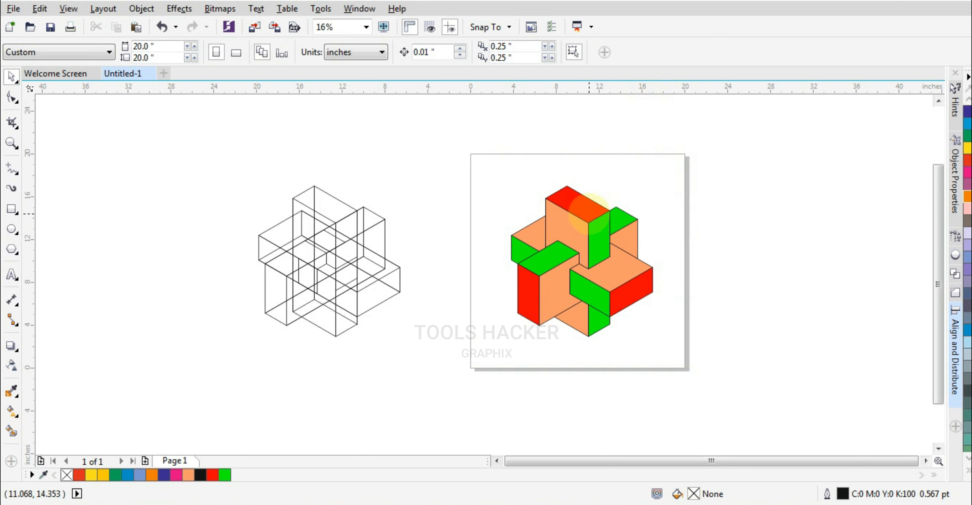
click(586, 202)
drag(721, 151, 432, 372)
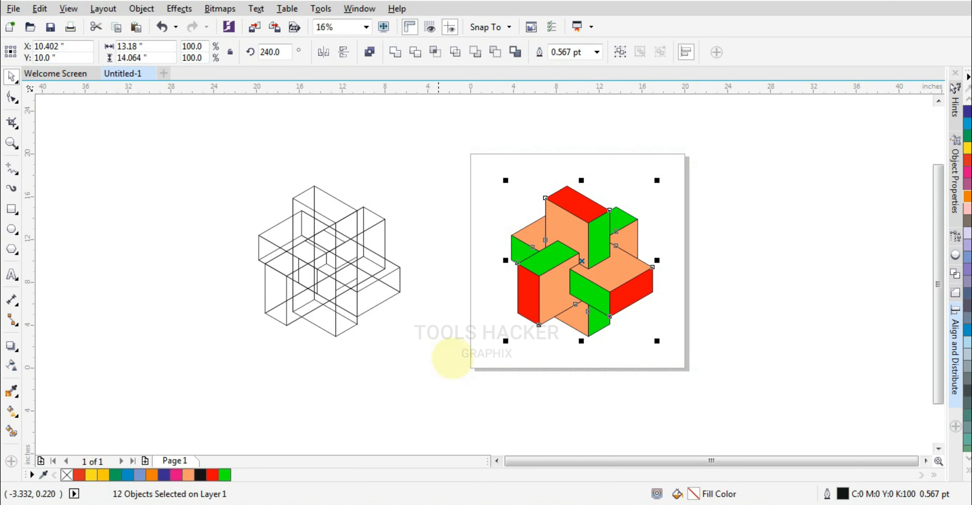
click(451, 287)
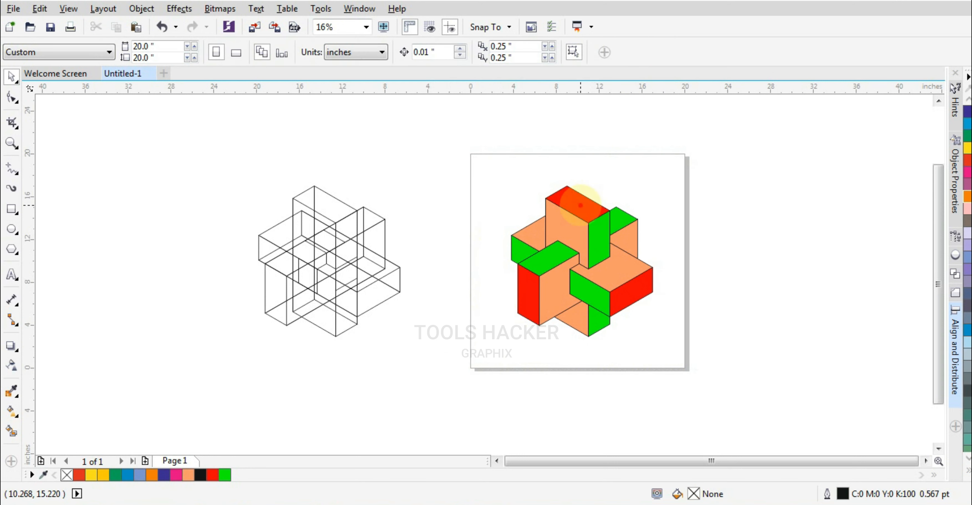
- Fill the four upward-facing faces of the logo with light blue, C:40 M:0 Y:0 K:0
click(580, 205)
shift+click(532, 231)
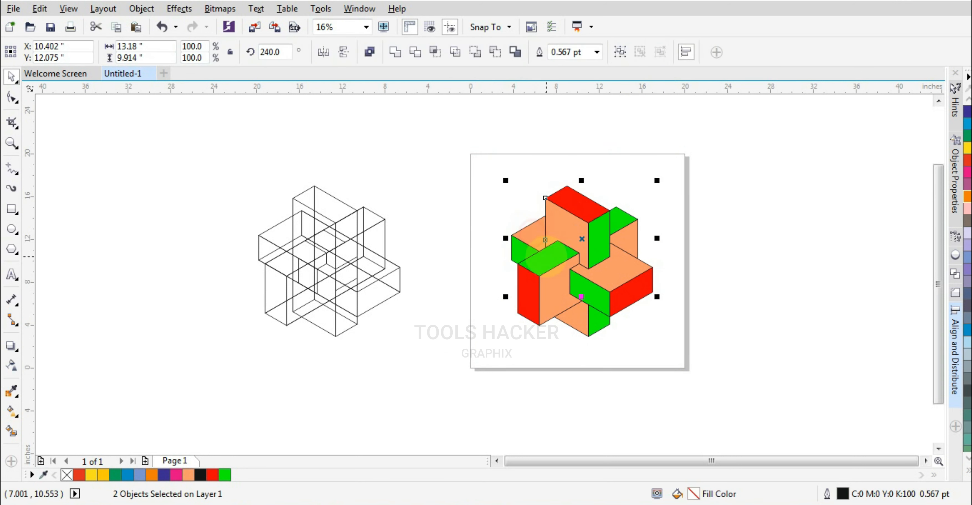
shift+click(590, 261)
shift+click(616, 272)
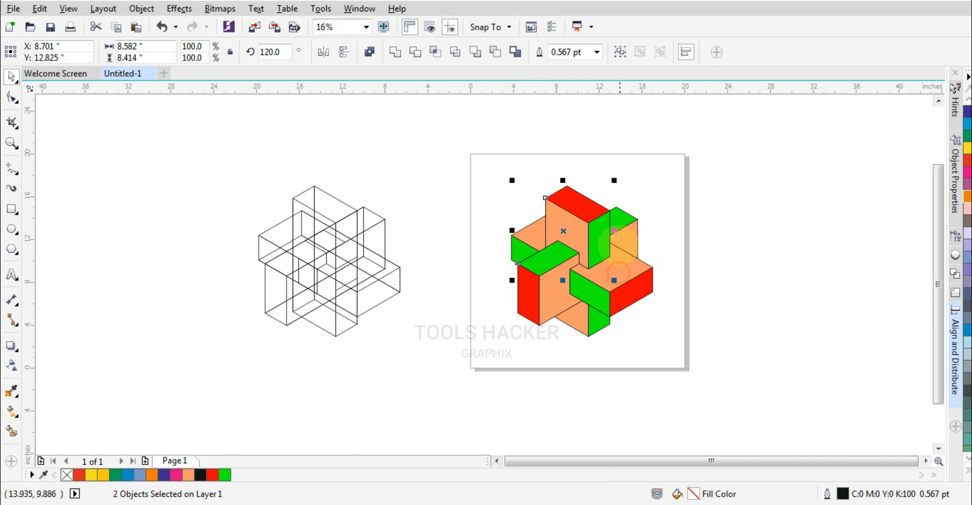
shift+click(624, 256)
shift+click(623, 221)
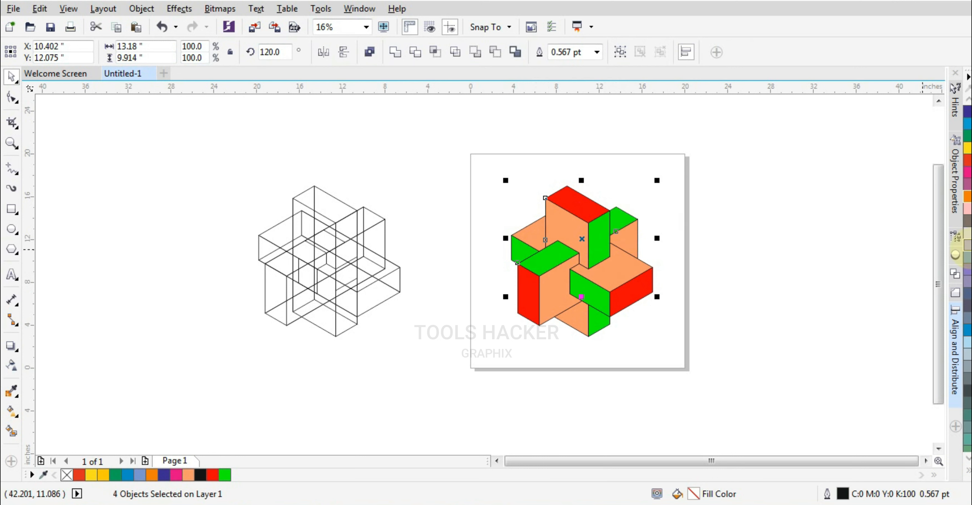
click(967, 341)
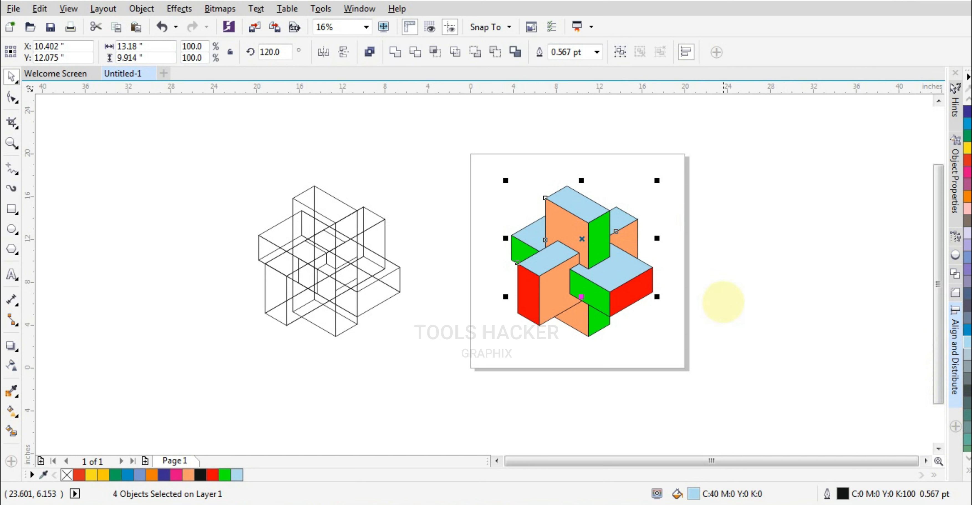
click(716, 291)
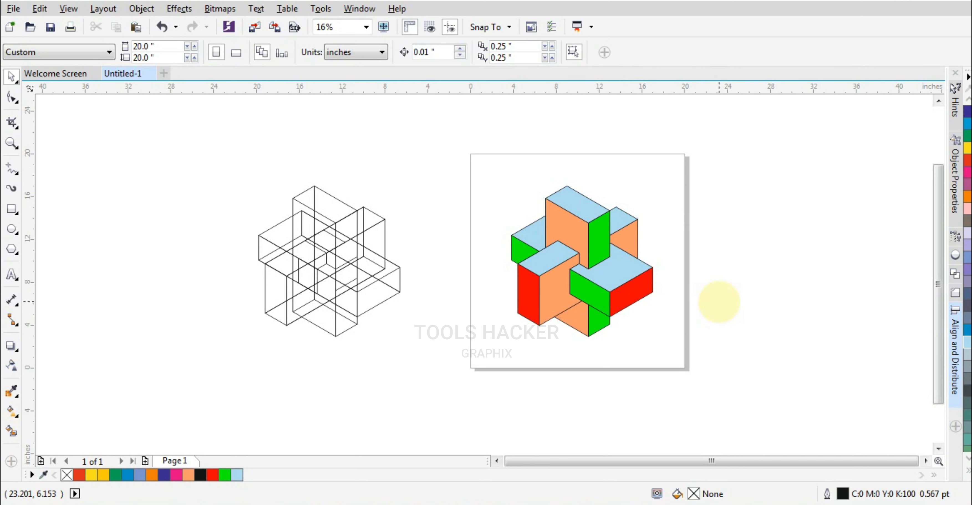
- Fill the right-facing faces of the logo with dark blue, C:100 M:100 Y:0 K:0, except the upright box's upper green one
click(557, 298)
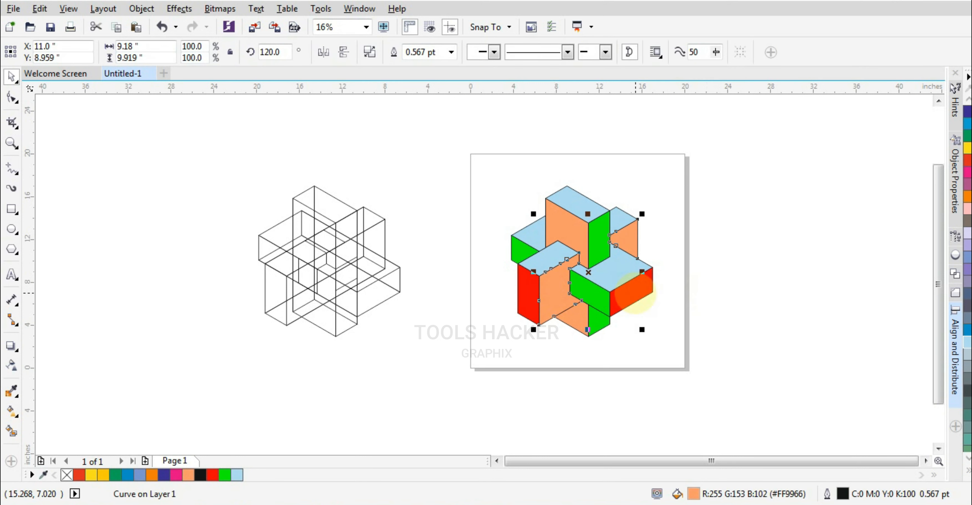
shift+click(627, 257)
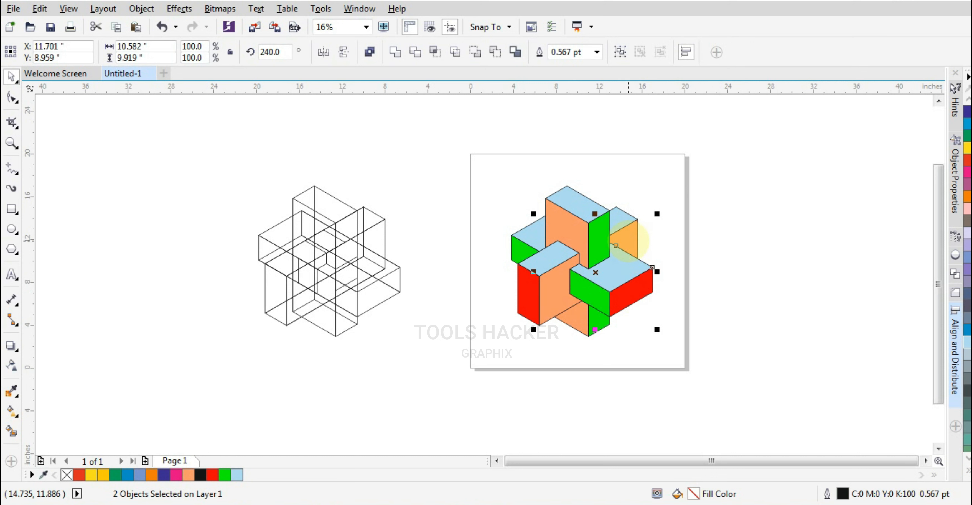
shift+click(628, 240)
shift+click(628, 240)
click(966, 111)
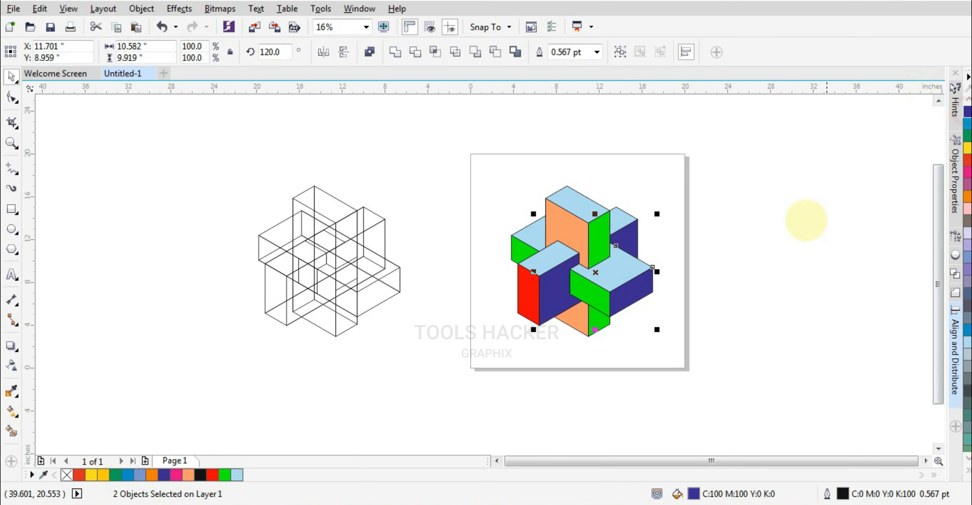
click(598, 323)
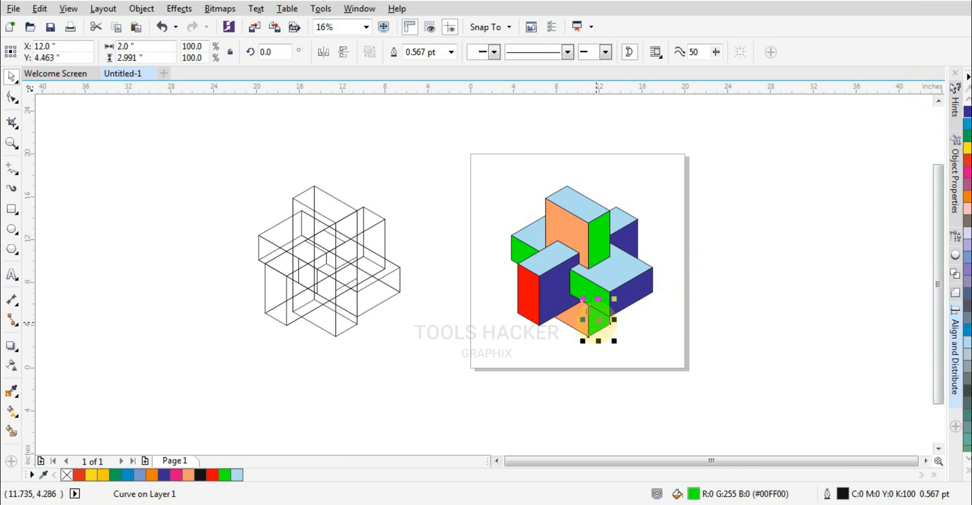
click(700, 266)
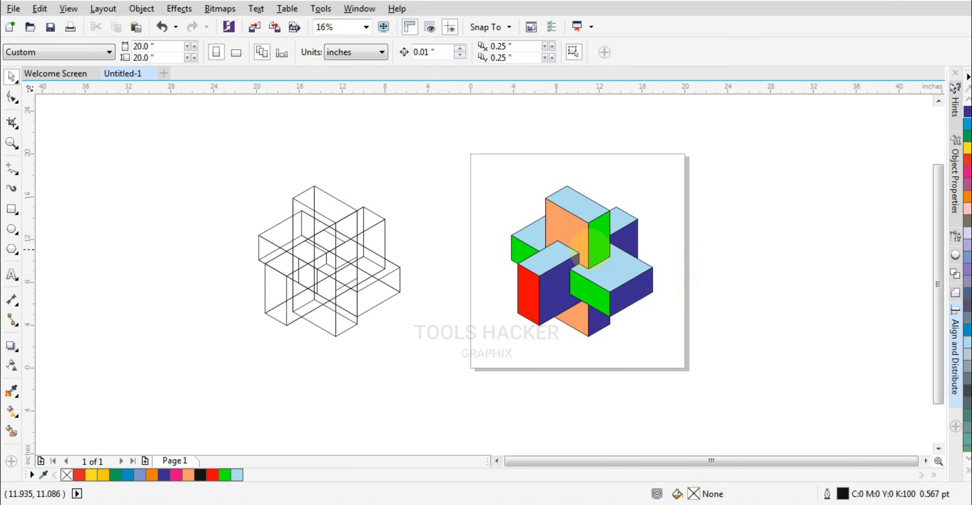
- Fill the four left-facing orange, red and green faces of the logo with Cyan, C:100 M:0 Y:0 K:0
click(564, 223)
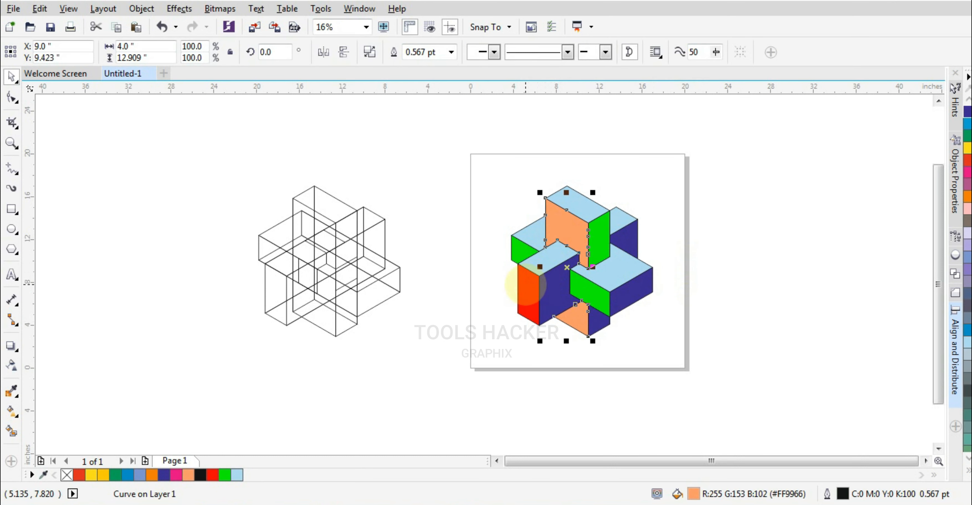
shift+click(525, 284)
shift+click(572, 326)
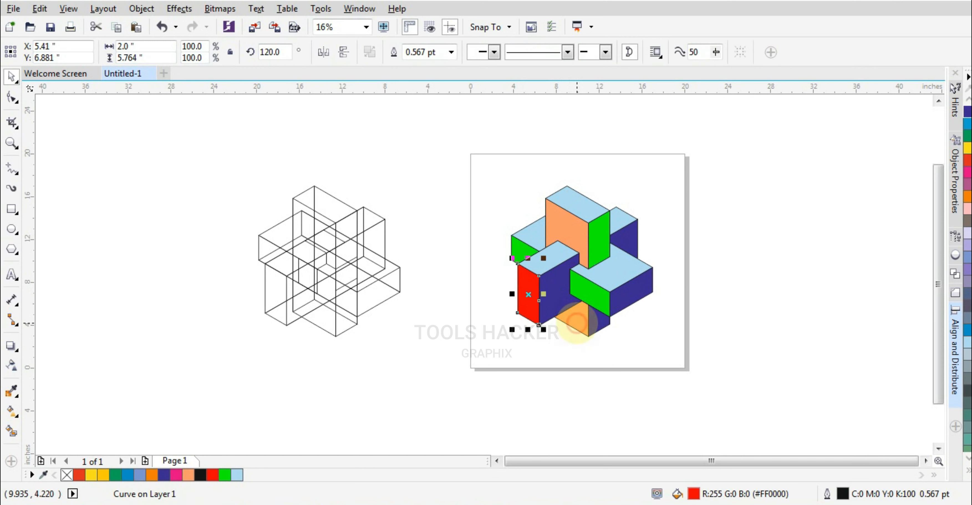
shift+click(572, 326)
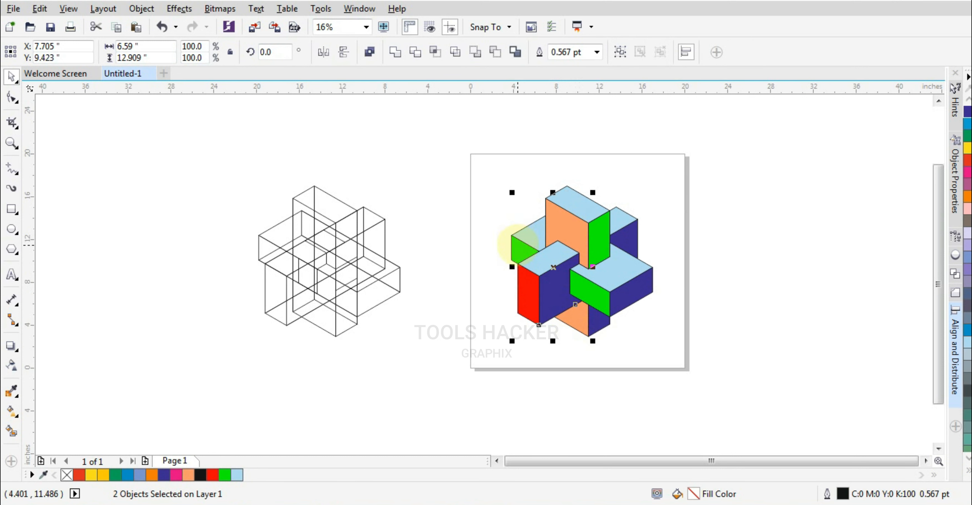
shift+click(519, 245)
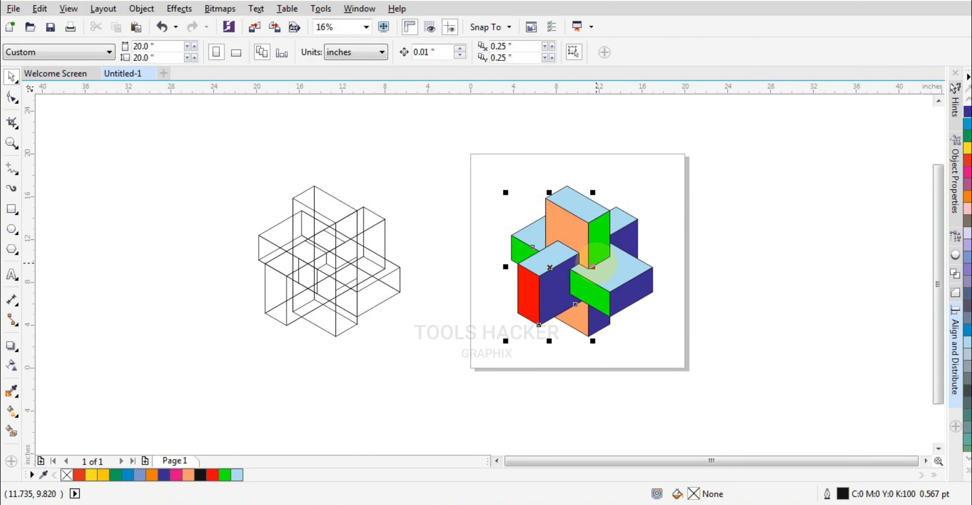
shift+click(592, 295)
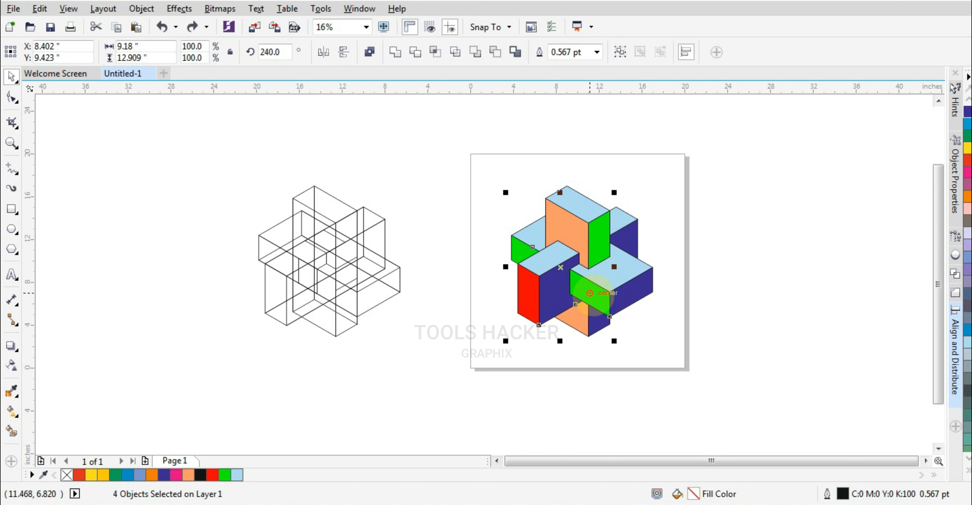
key(Delete)
key(ctrl+z)
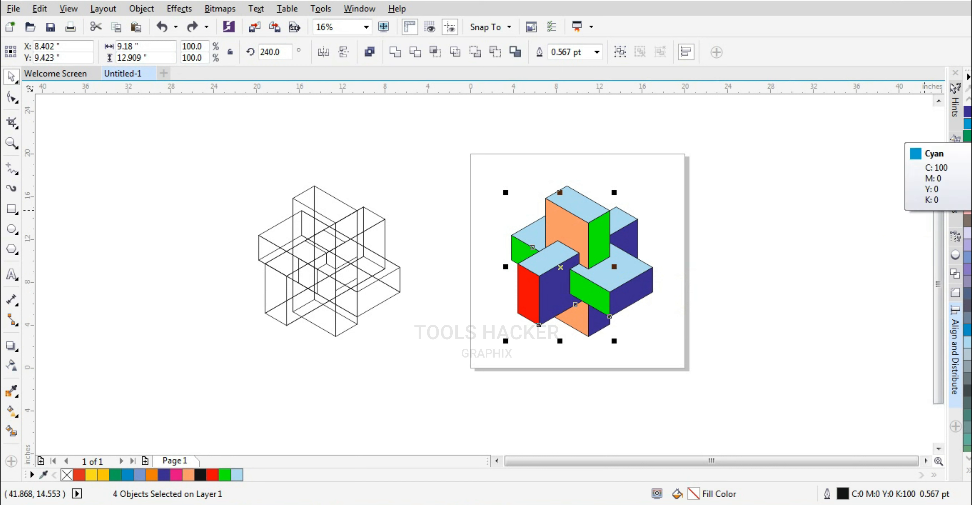
click(967, 124)
click(752, 334)
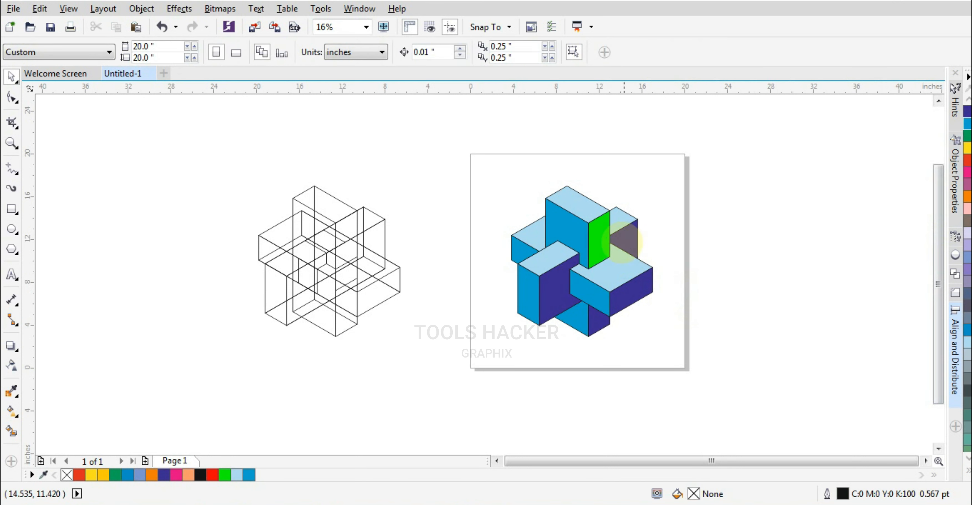
- Fill the upright box's remaining green face with the same dark blue as the other right-facing faces
click(600, 235)
click(967, 112)
click(800, 219)
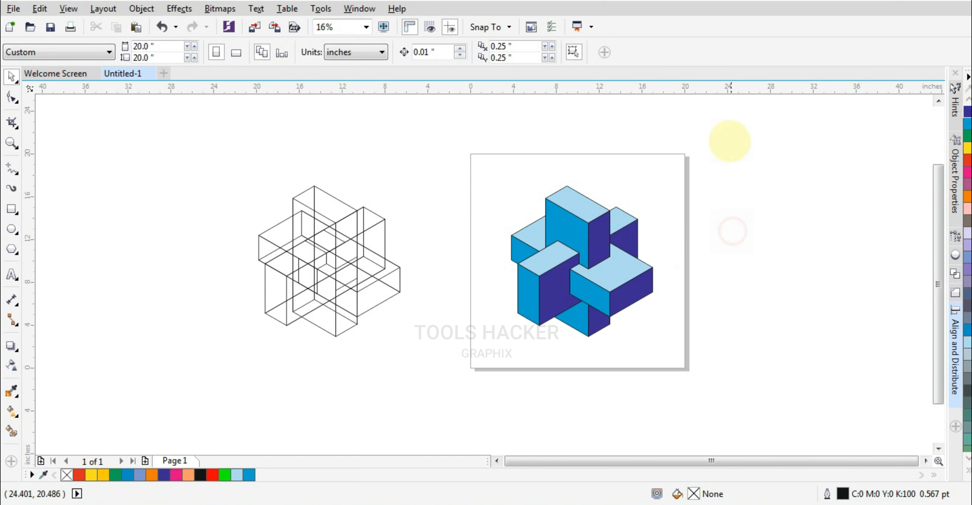
- Remove the outline from all the coloured faces of the logo and group them
drag(730, 140, 498, 346)
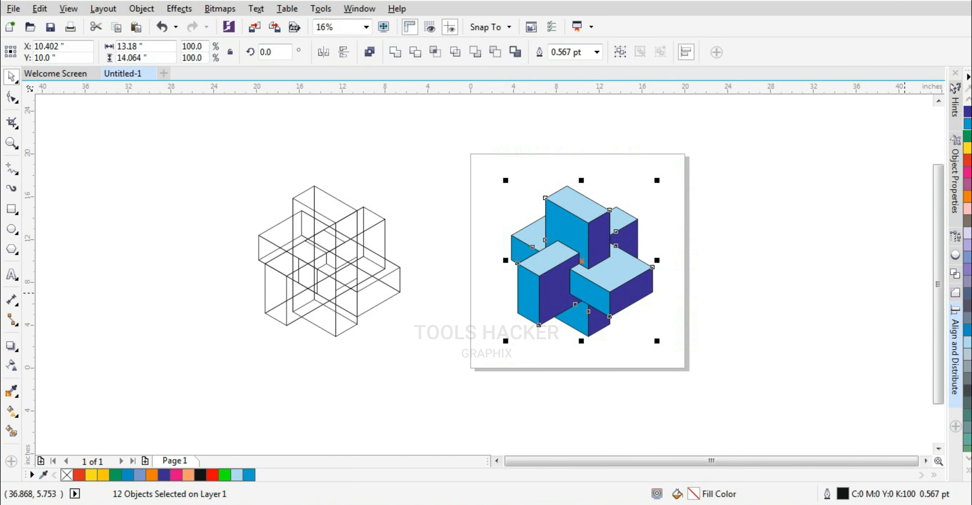
click(968, 457)
click(967, 470)
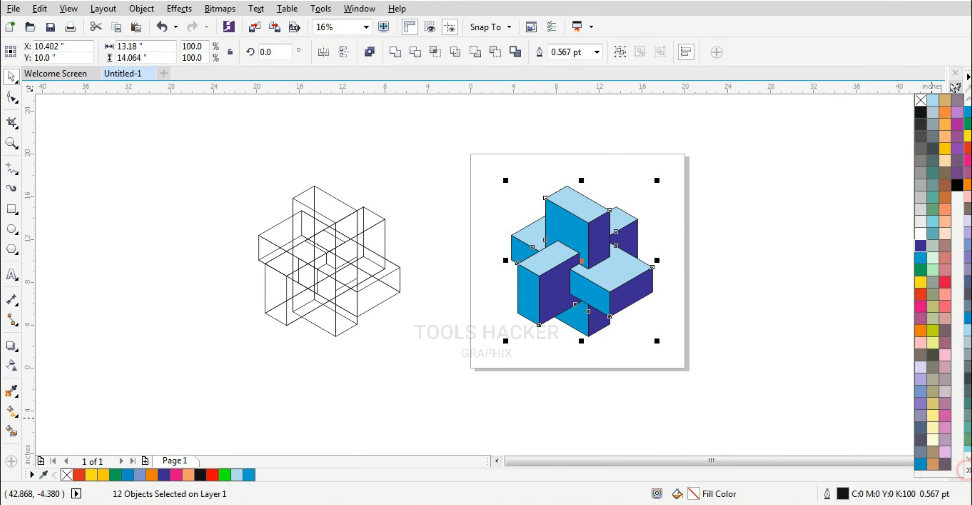
right_click(920, 99)
click(778, 235)
scroll(554, 234, up, 1)
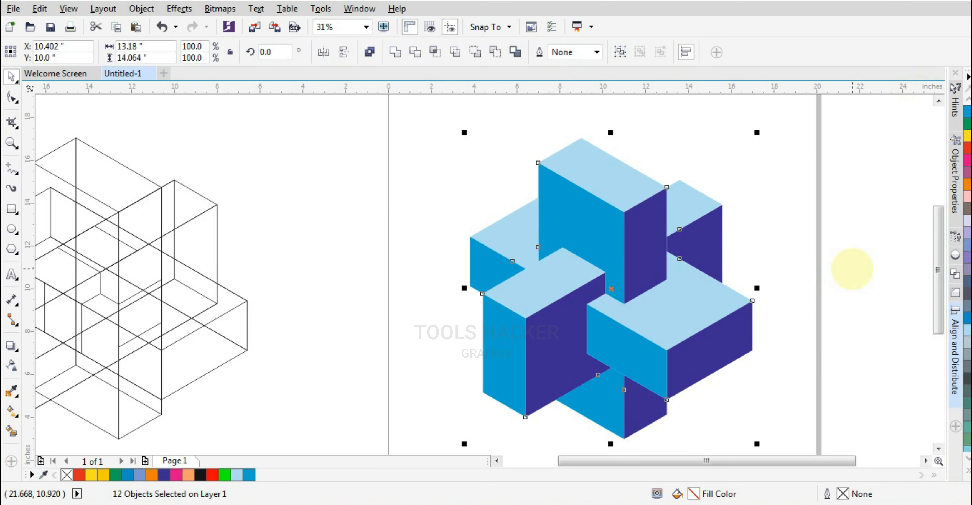
click(840, 265)
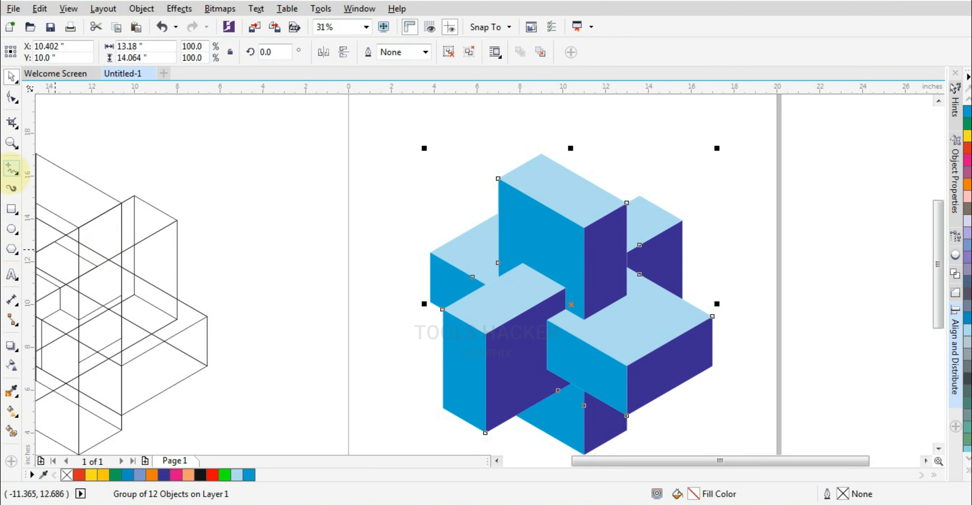
- Draw four straight freehand lines along the edges where the light blue top faces meet the cyan left faces
click(11, 169)
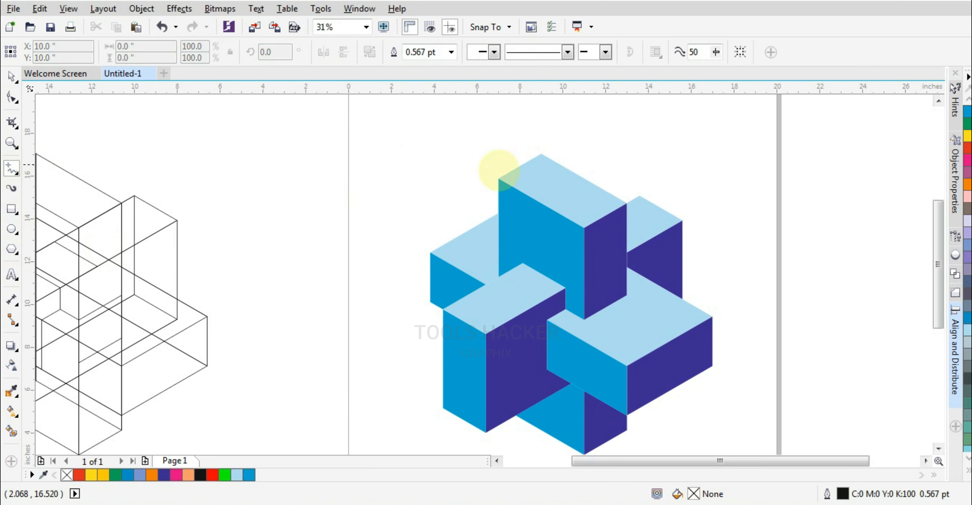
drag(498, 177, 584, 228)
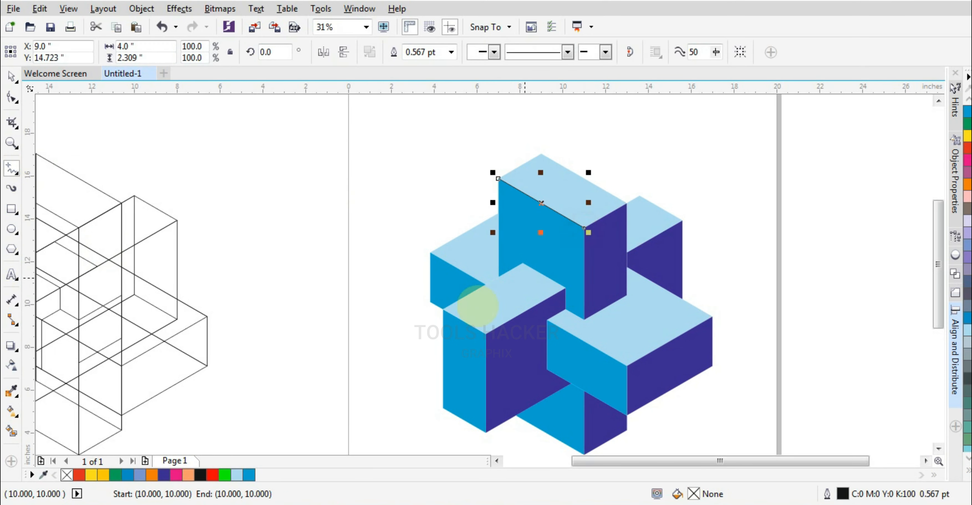
drag(443, 309, 485, 334)
drag(429, 252, 485, 284)
drag(547, 320, 627, 366)
key(space)
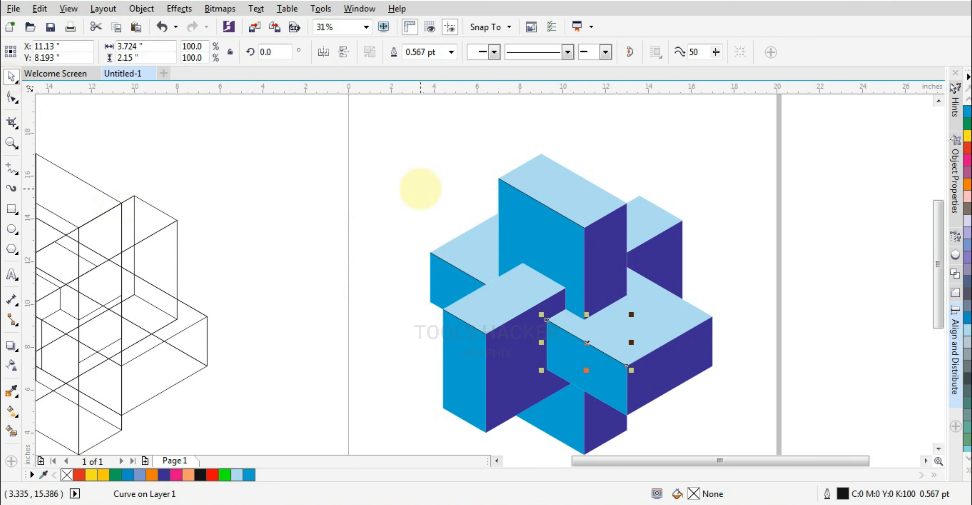
- Set the outline colour of the four edge lines to white
drag(355, 143, 663, 378)
click(967, 470)
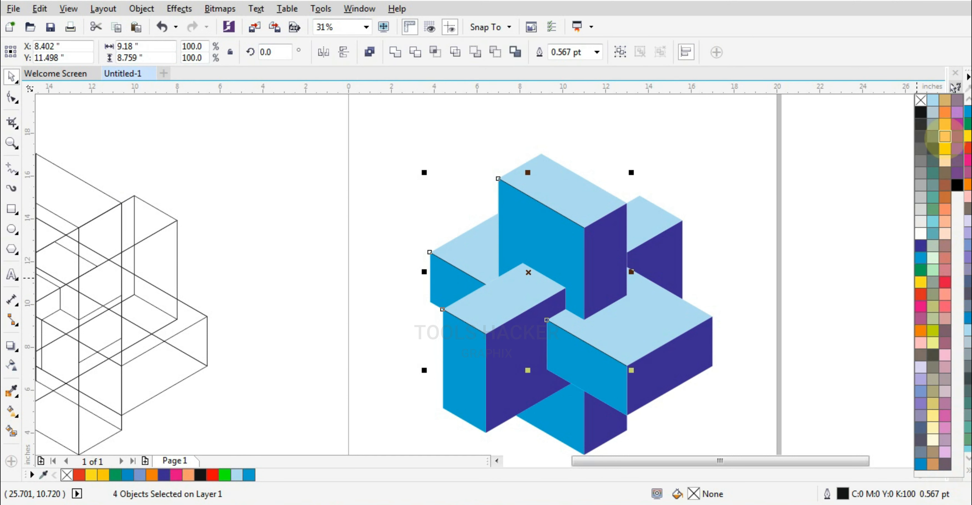
right_click(920, 233)
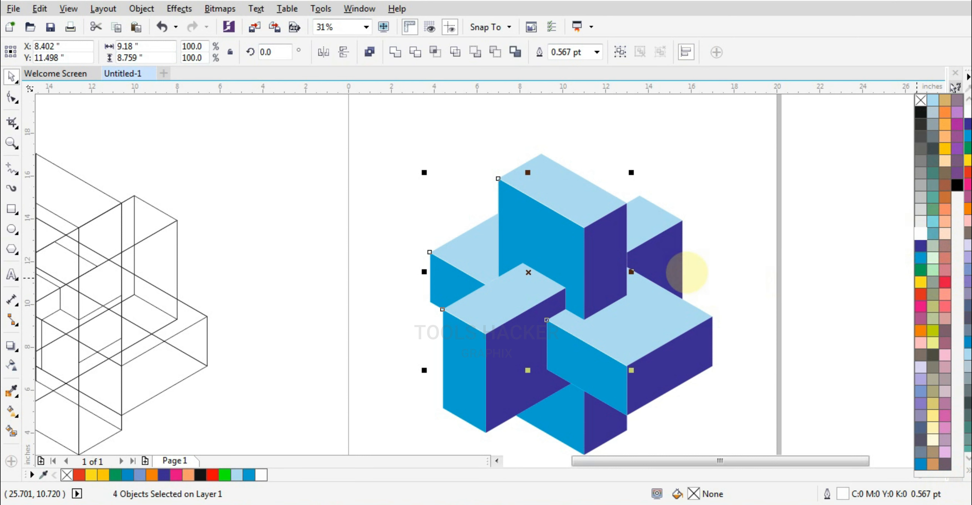
- Try a 2 pt outline width on the four white edge lines
key(F12)
click(375, 154)
double_click(376, 154)
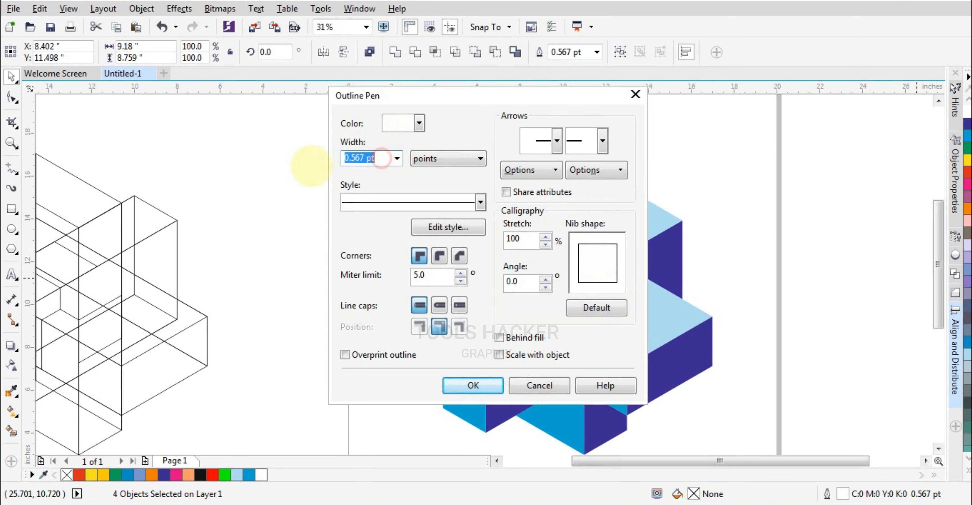
text(2)
key(Return)
scroll(473, 332, up, 4)
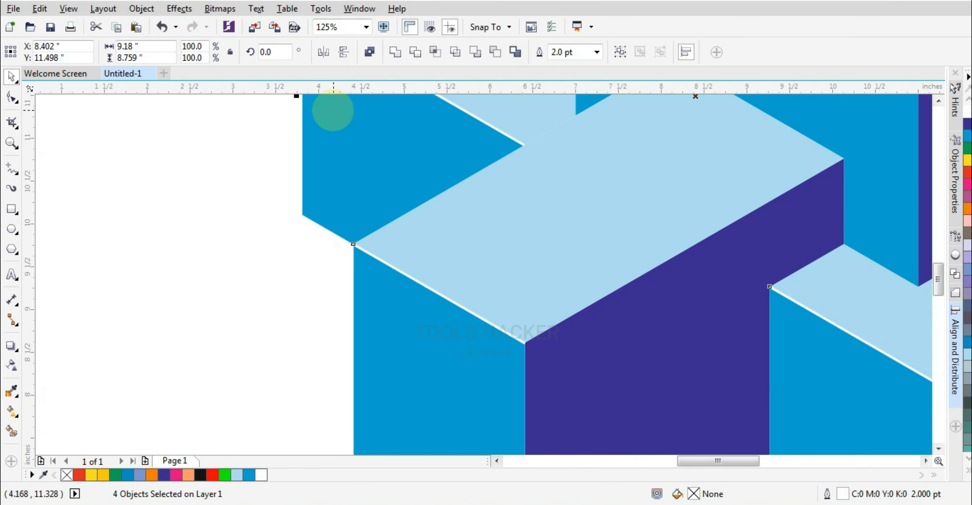
- Set the outline width of the four white edge lines to 5 pt
key(F12)
click(365, 158)
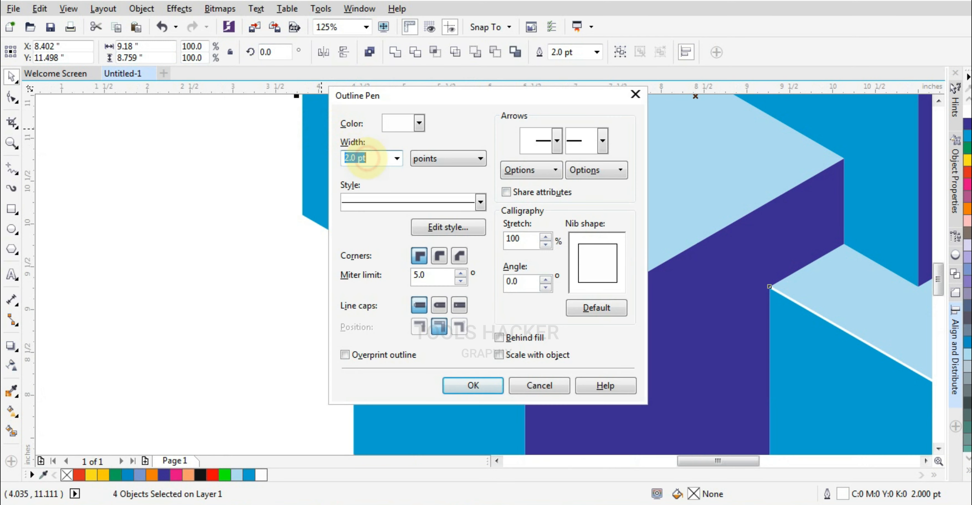
key(Return)
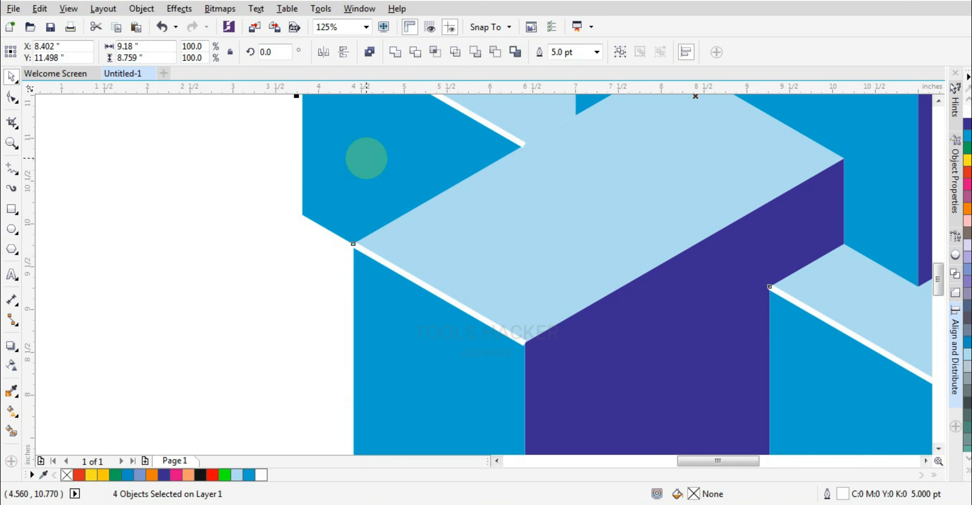
- Convert the four white edge lines to a 600 dpi CMYK bitmap
key(alt+b)
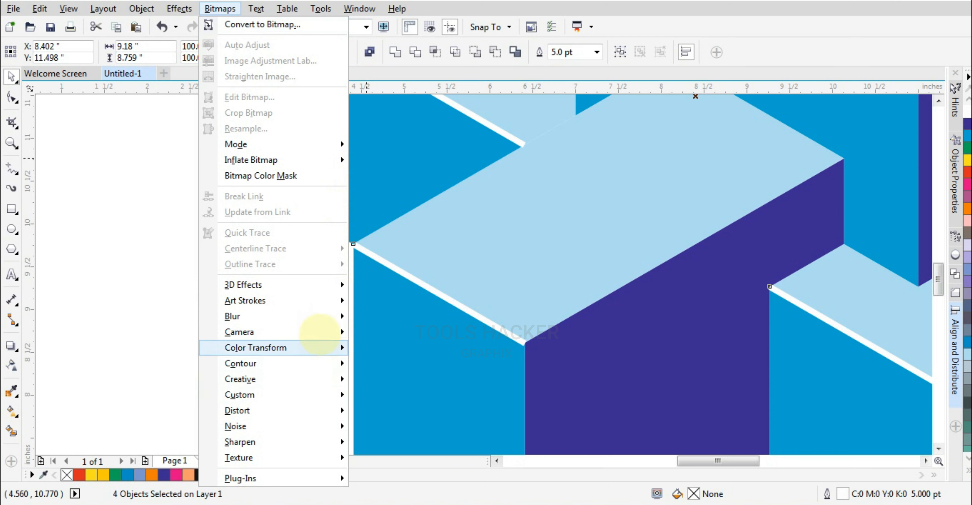
click(421, 233)
scroll(441, 300, down, 2)
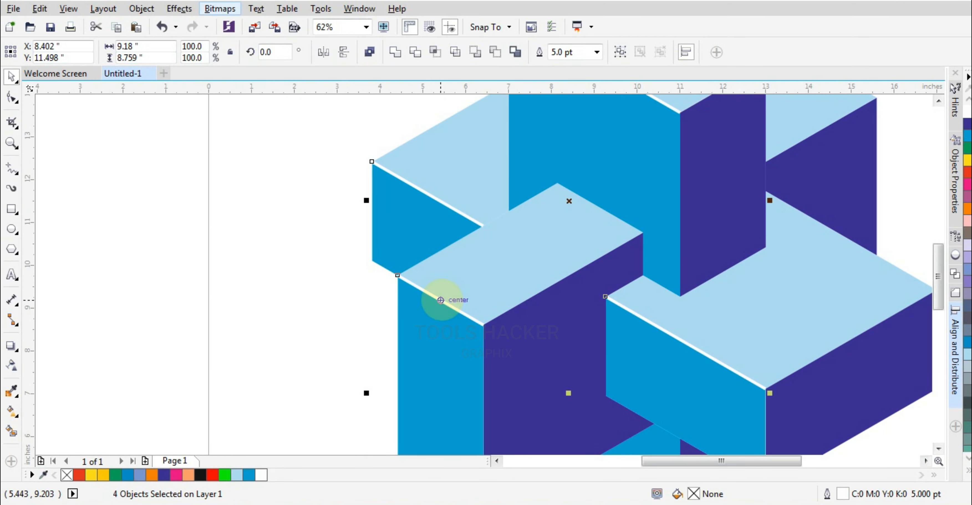
key(alt+b)
key(Return)
click(453, 327)
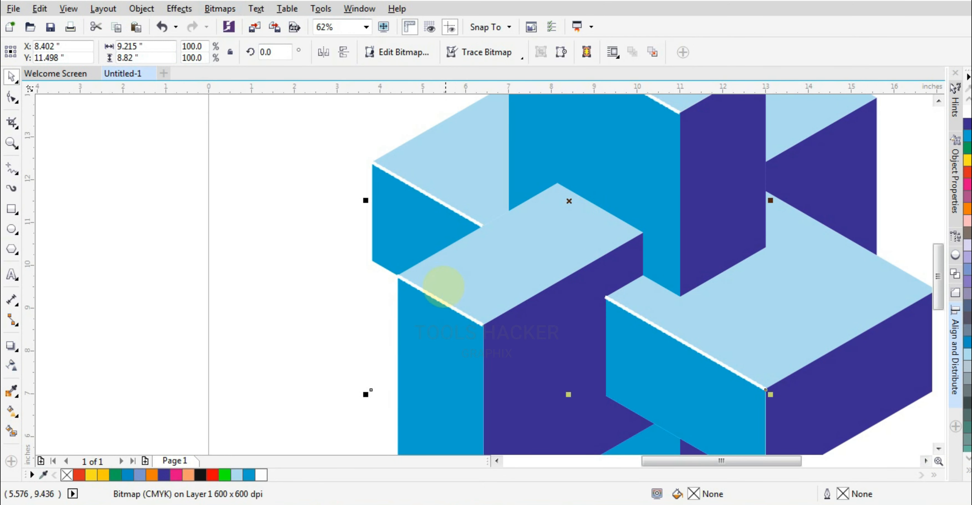
- Apply a Gaussian Blur with a radius of 14 pixels to the bitmap of white edge lines and deselect it
click(256, 8)
mouse_move(220, 8)
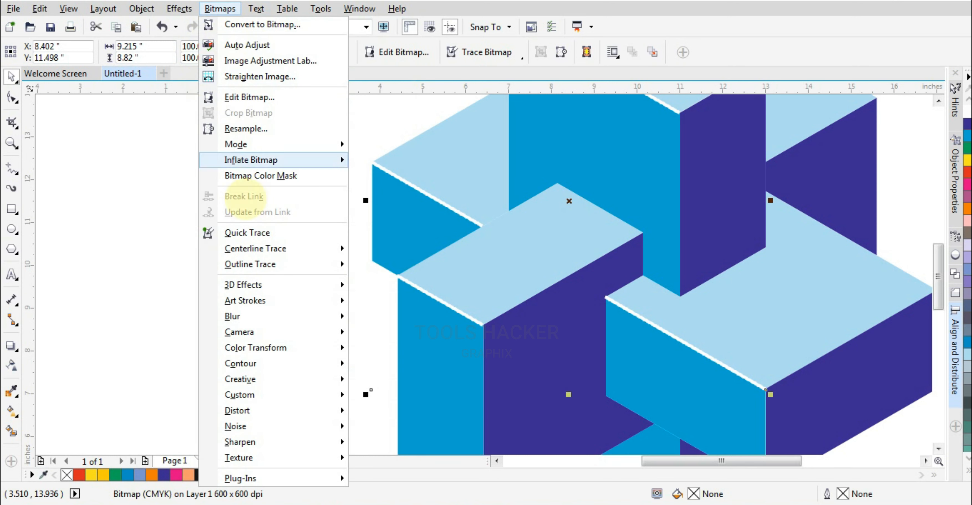
mouse_move(341, 316)
click(403, 333)
drag(477, 193, 211, 260)
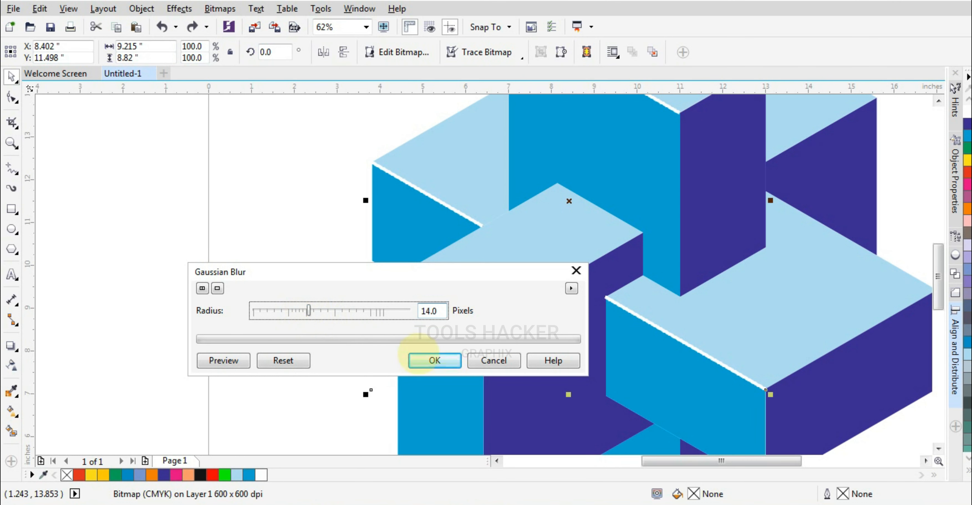
click(432, 361)
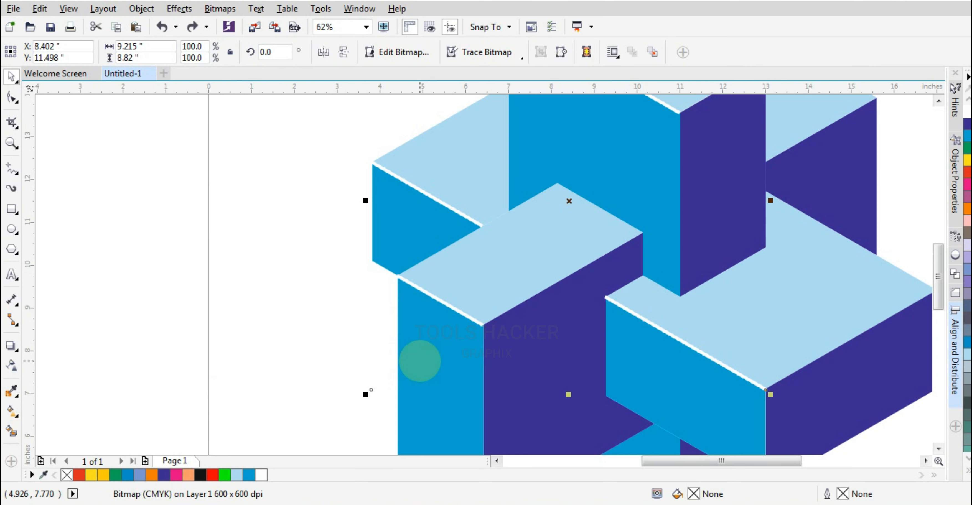
scroll(419, 361, down, 2)
scroll(430, 351, up, 1)
scroll(430, 351, up, 1)
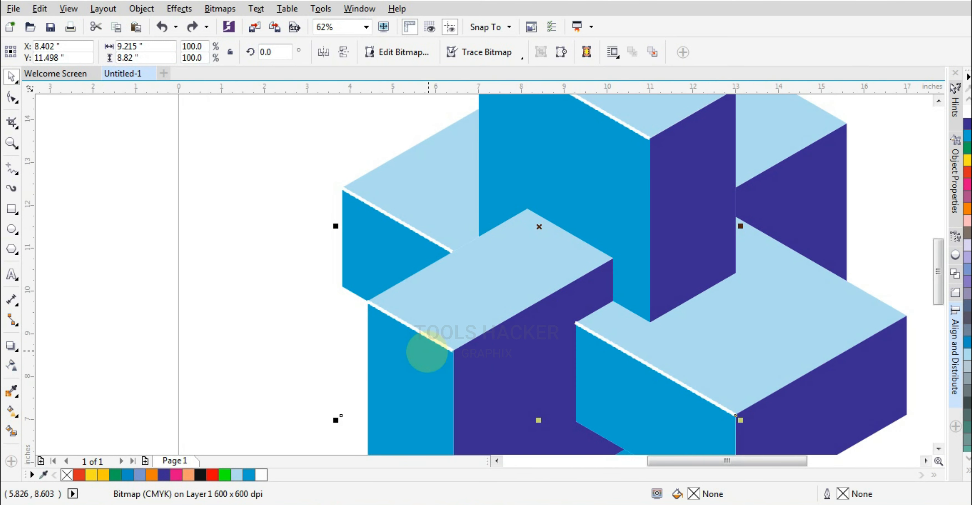
scroll(425, 341, down, 1)
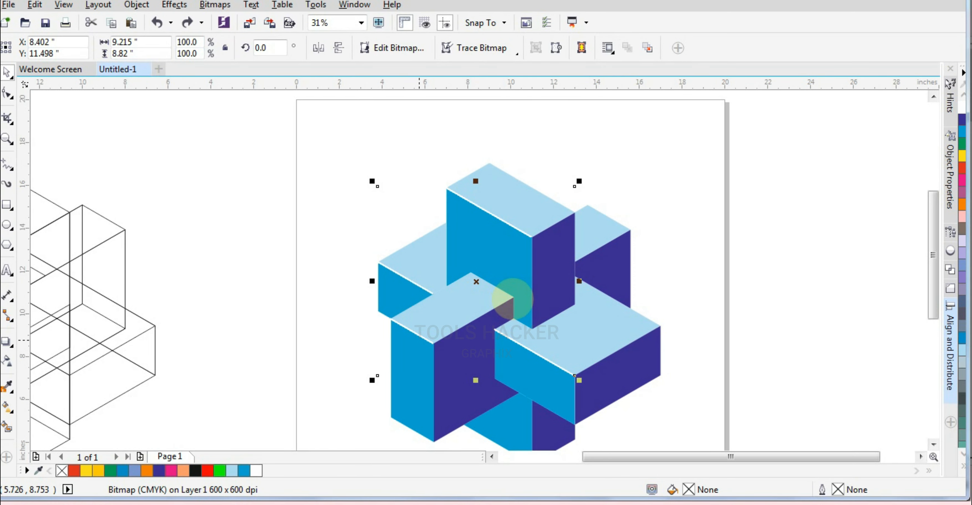
click(675, 257)
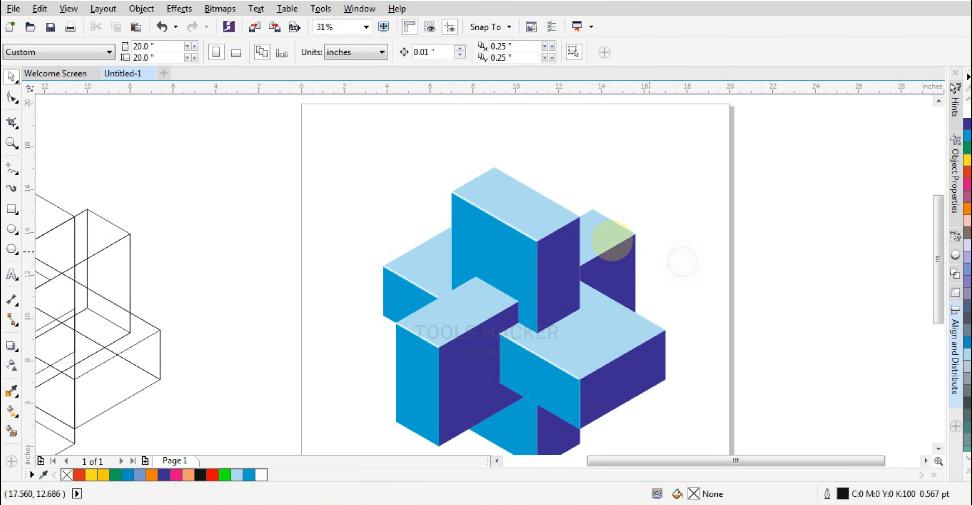
- Delete the wireframe construction drawing that lies beside the page
click(7, 138)
drag(678, 395, 692, 426)
scroll(545, 264, down, 2)
click(12, 76)
drag(211, 164, 480, 332)
key(Delete)
- Group the whole coloured logo with its highlights and centre it on the page
key(ctrl+a)
key(ctrl+g)
key(p)
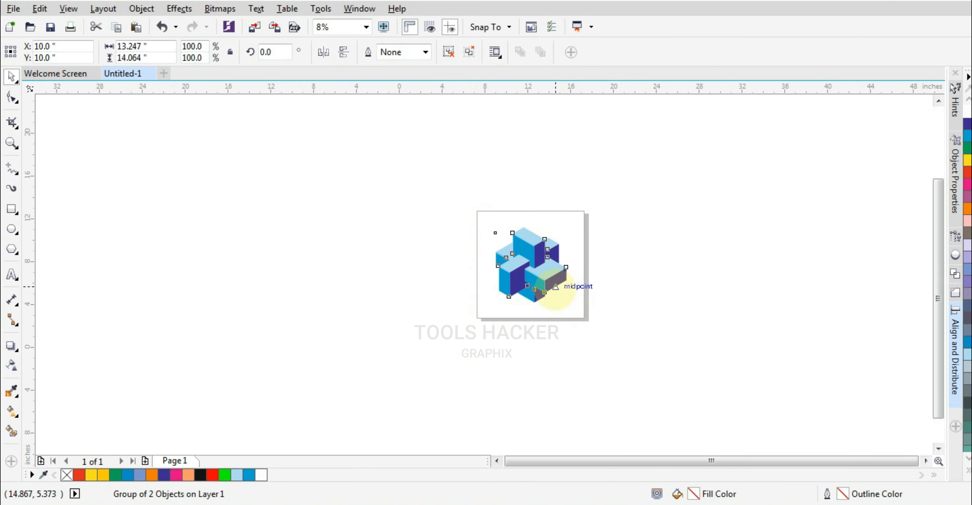
- Examine the centred logo in full-screen preview
scroll(536, 279, up, 2)
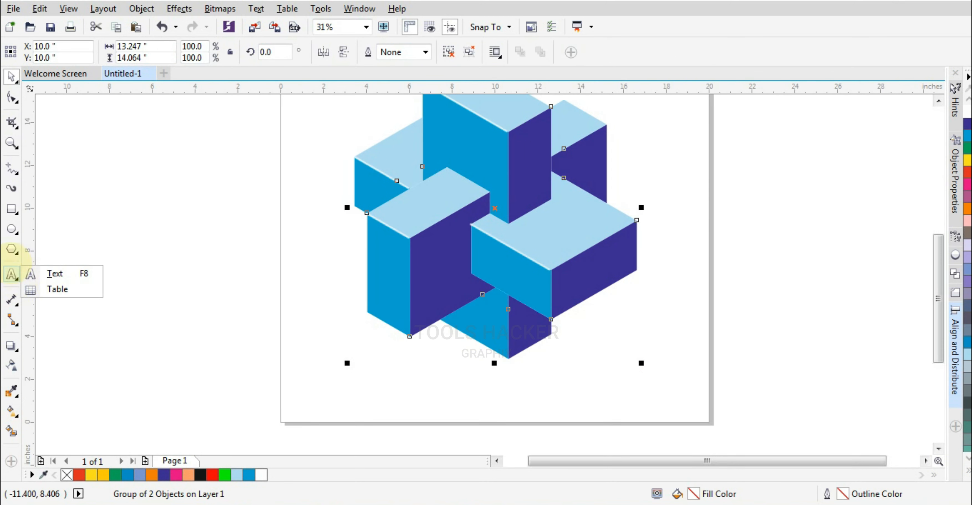
click(28, 209)
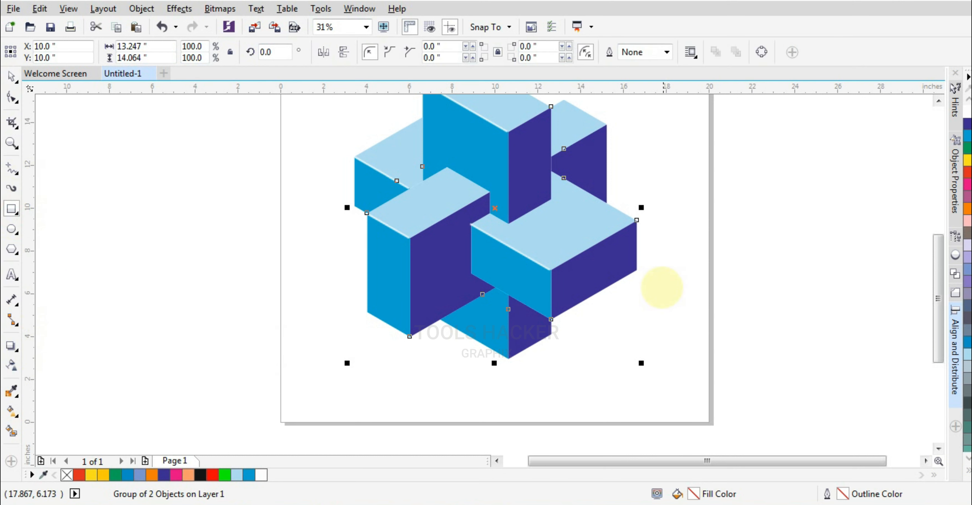
scroll(586, 281, down, 1)
click(11, 143)
drag(429, 142, 643, 344)
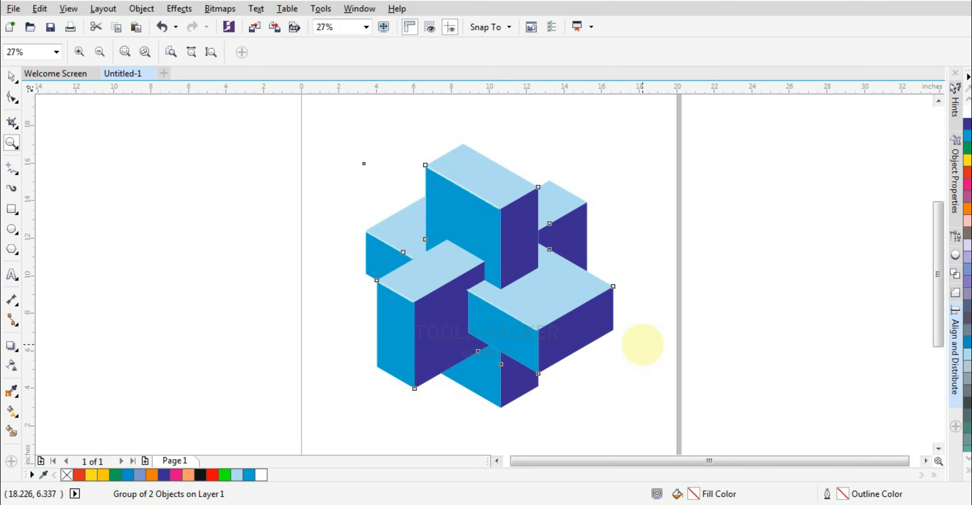
key(F9)
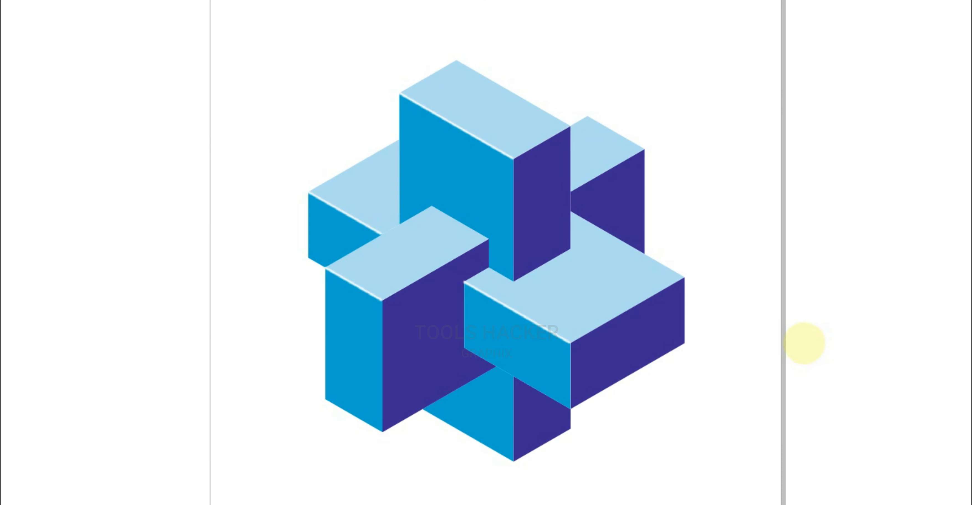
key(Escape)
- Draw a square of about 6.04 inches beside the logo's lower part and rotate it 45 degrees
scroll(565, 223, down, 1)
scroll(514, 275, up, 1)
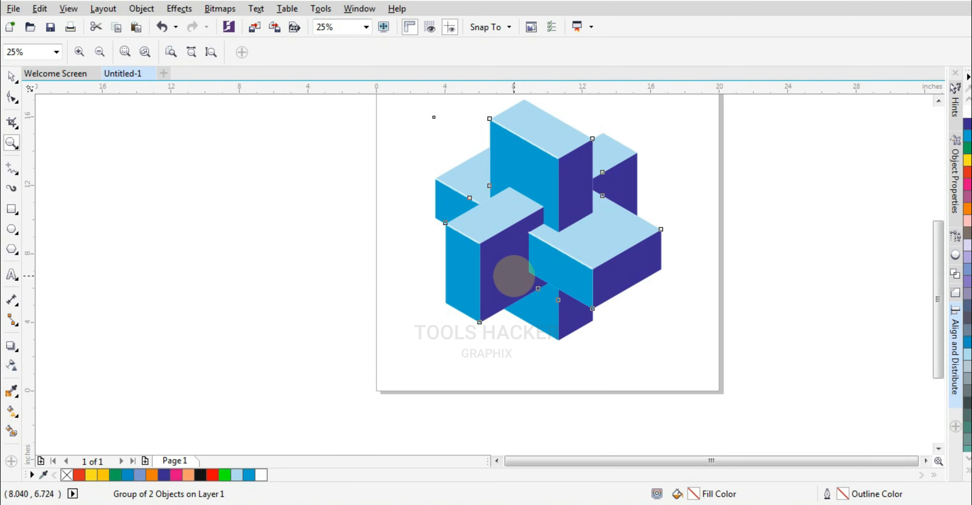
click(12, 209)
mouse_move(294, 271)
mouse_down()
mouse_move(352, 297)
mouse_move(398, 375)
mouse_up()
click(246, 51)
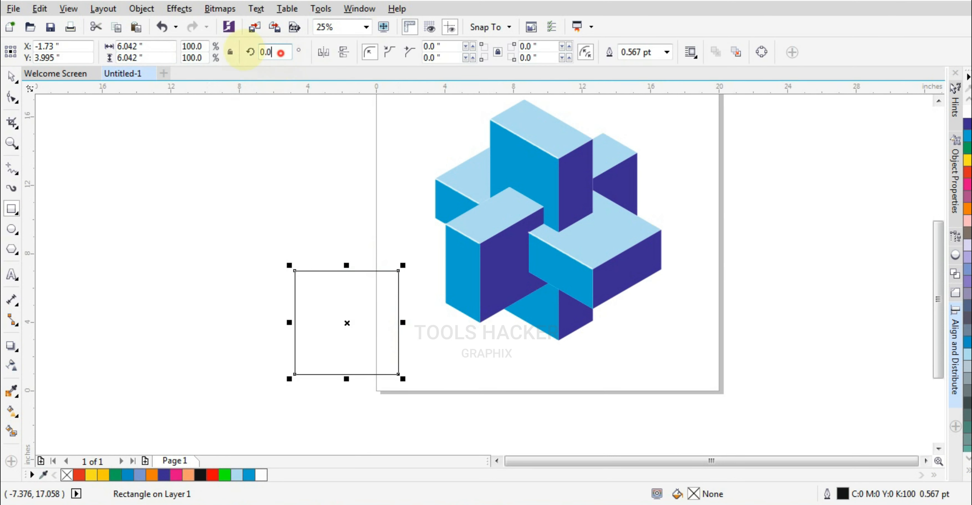
double_click(281, 53)
text(45)
key(Return)
- Squash the rotated square vertically into a flat diamond about 3.96 inches high and move it clear of the page
click(12, 75)
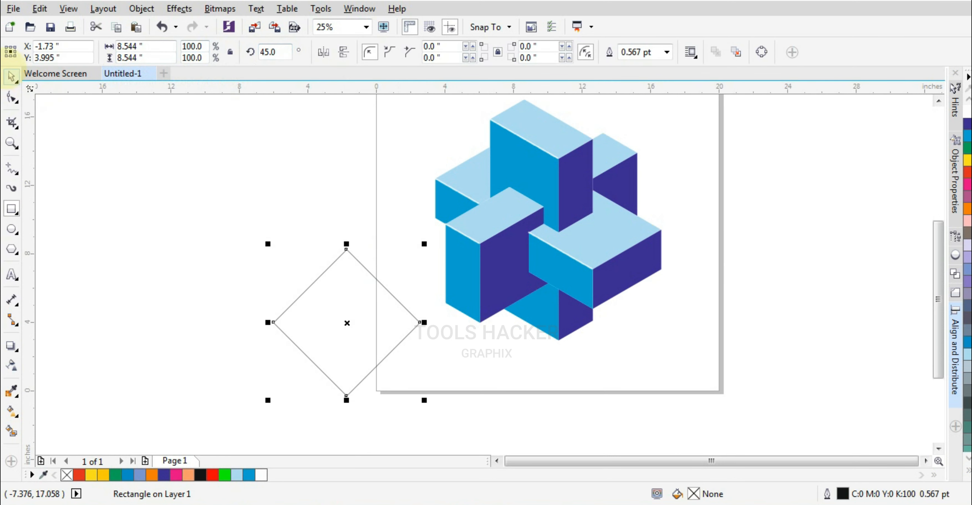
drag(346, 402, 345, 366)
click(403, 384)
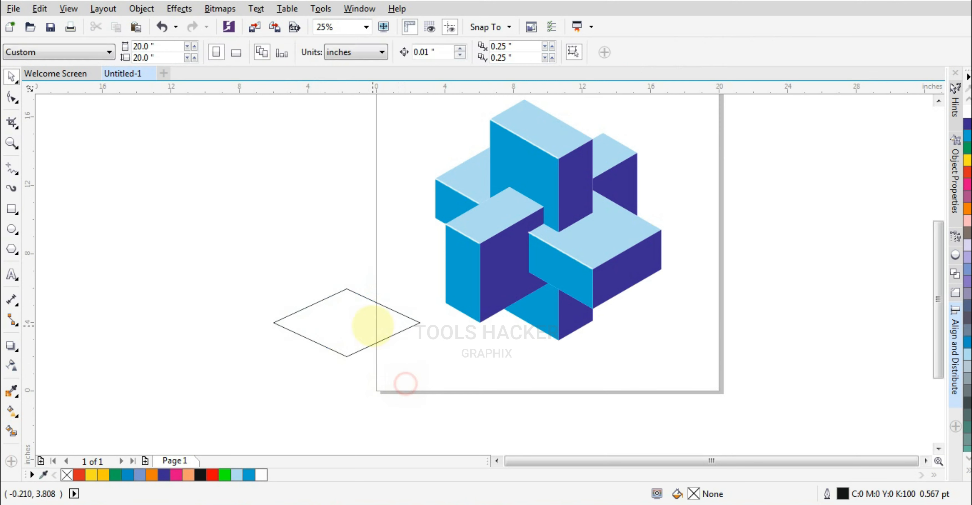
drag(353, 326, 317, 275)
scroll(316, 276, up, 1)
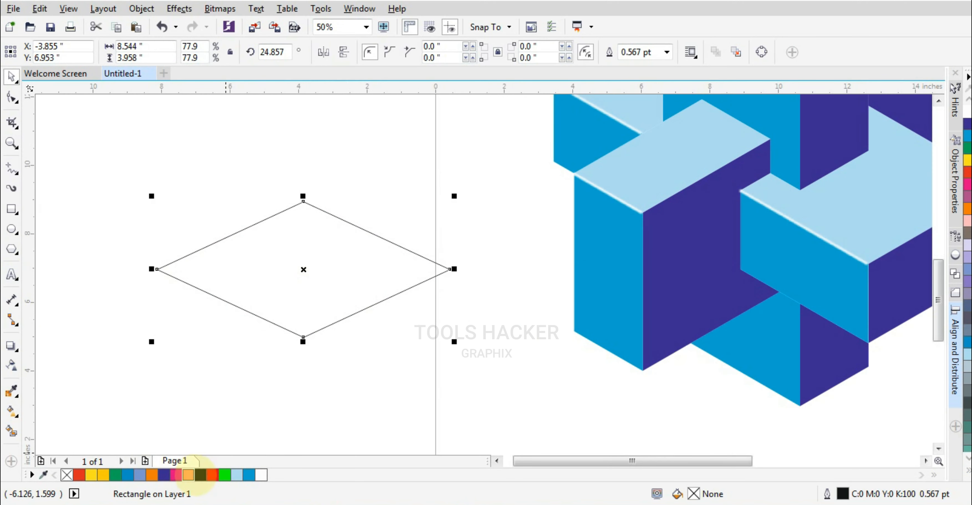
- Fill the flat diamond with a rectangular fountain fill in black and white
click(200, 474)
click(11, 412)
click(50, 52)
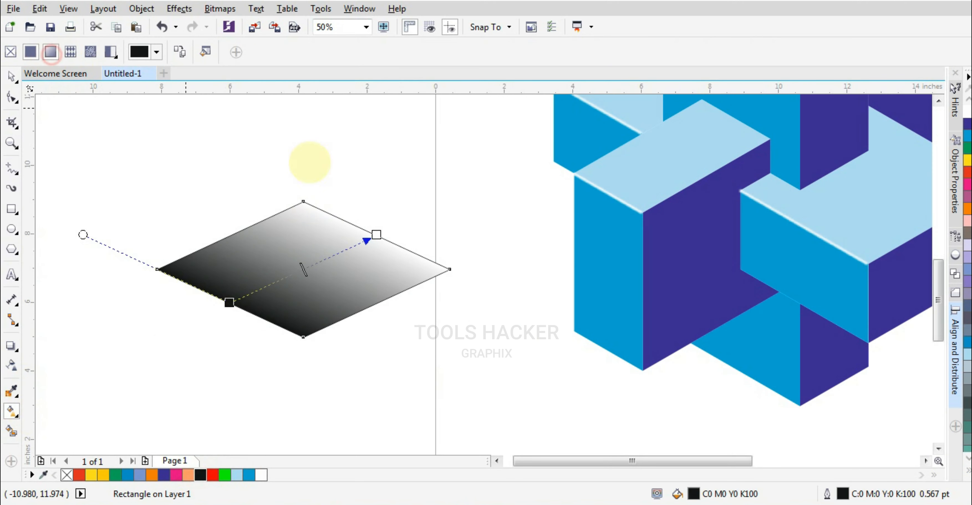
click(199, 51)
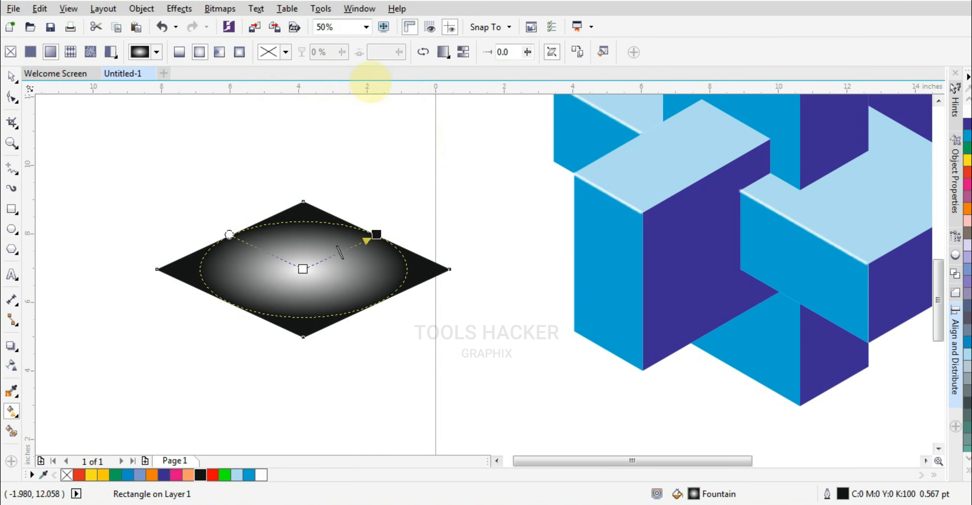
click(240, 52)
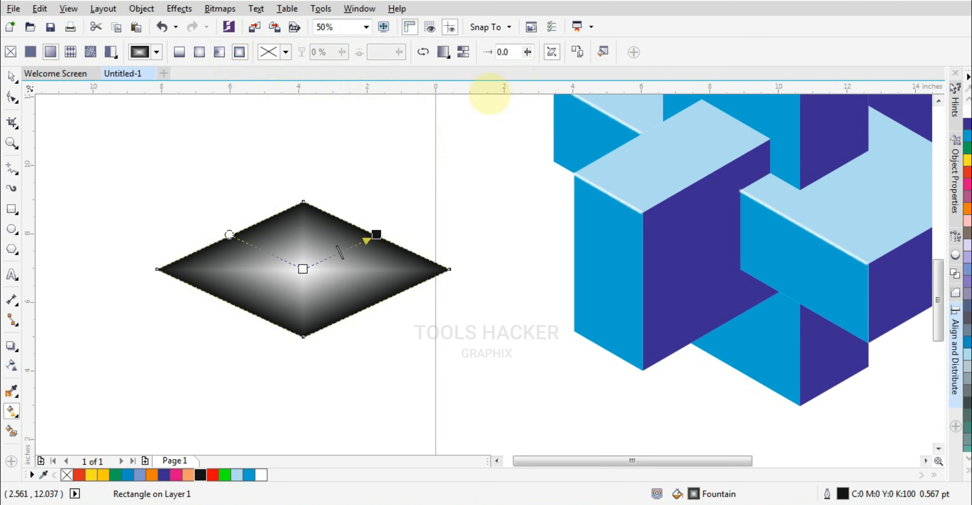
- Reverse the diamond's fountain fill so black lies at the centre, and remove its outline
click(602, 53)
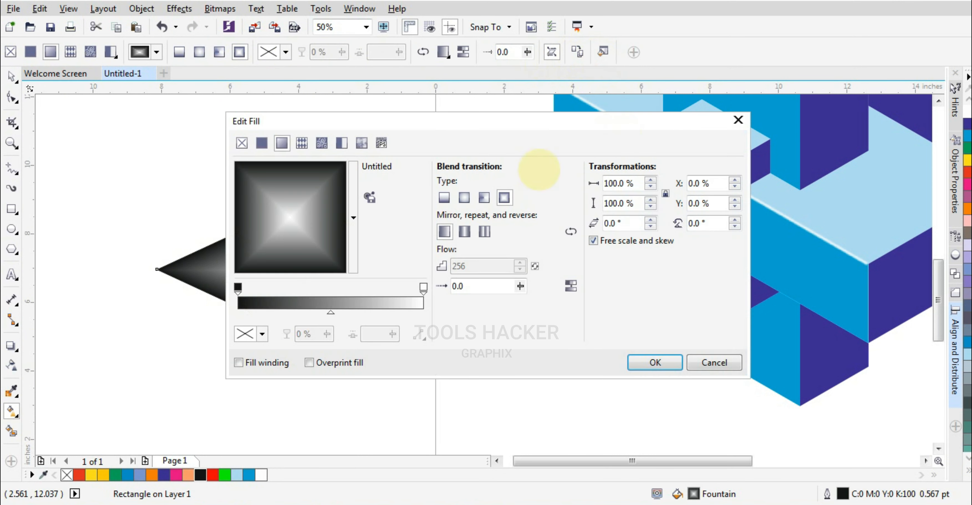
click(571, 232)
click(654, 361)
click(11, 76)
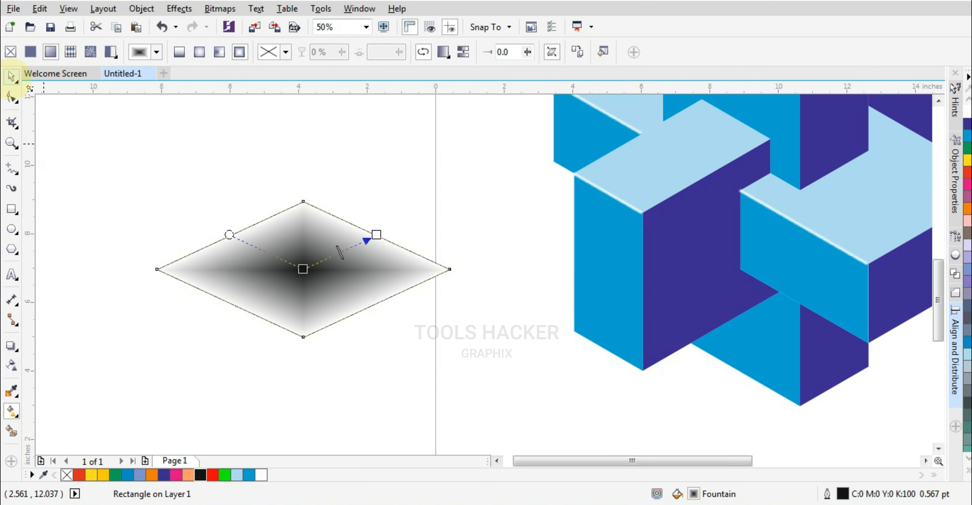
click(968, 470)
right_click(920, 98)
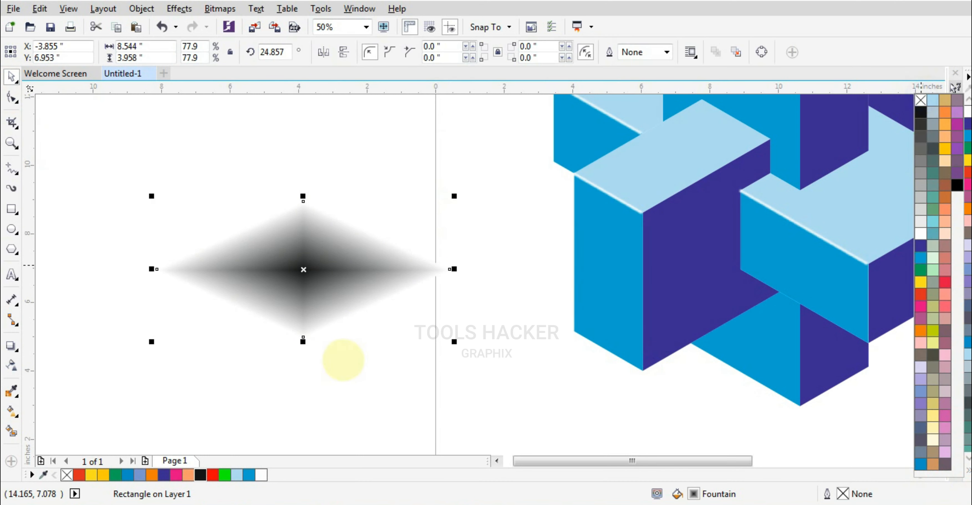
- Move the gradient diamond onto the base of the logo as a ground shadow
scroll(373, 353, down, 2)
drag(400, 327, 568, 290)
scroll(602, 340, up, 2)
scroll(596, 341, down, 2)
scroll(577, 283, up, 4)
scroll(542, 256, down, 4)
- Enlarge the shadow diamond to about 17.2 by 10 inches and send it behind the logo
drag(630, 358, 704, 402)
key(shift+Page_Down)
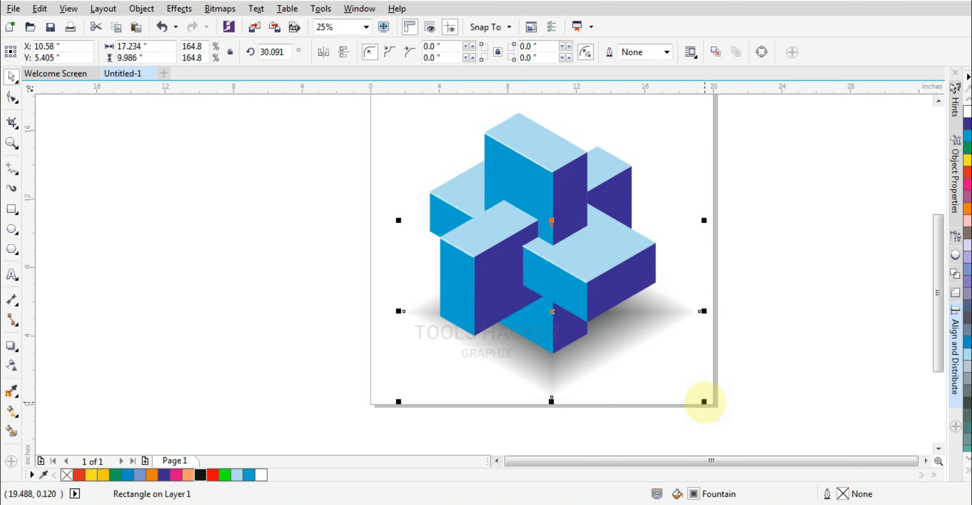
scroll(722, 396, down, 1)
click(549, 263)
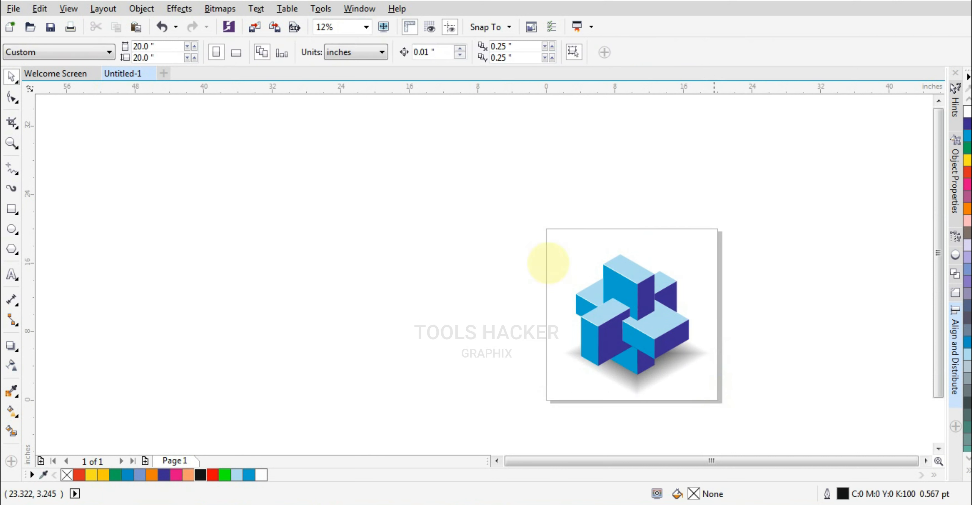
- Examine the logo with its ground shadow in full-screen preview
click(11, 143)
drag(520, 217, 739, 408)
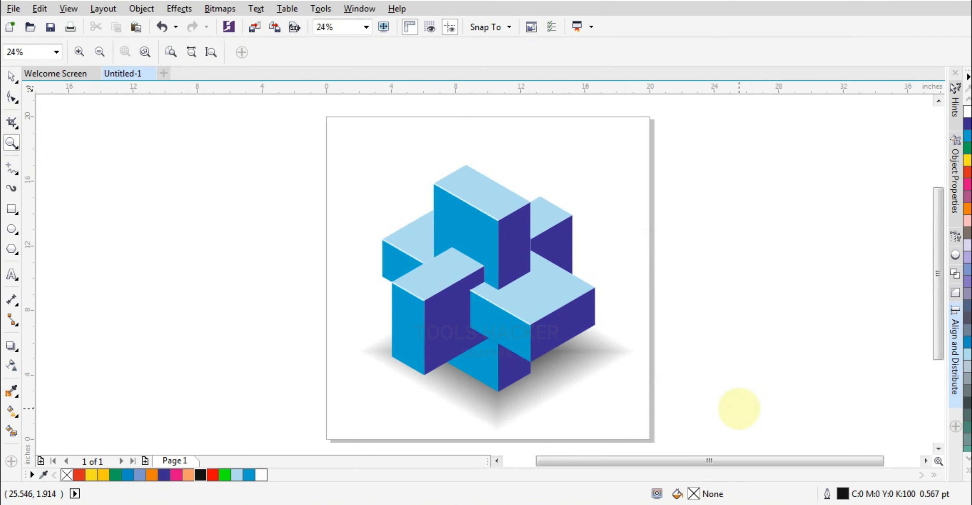
key(F9)
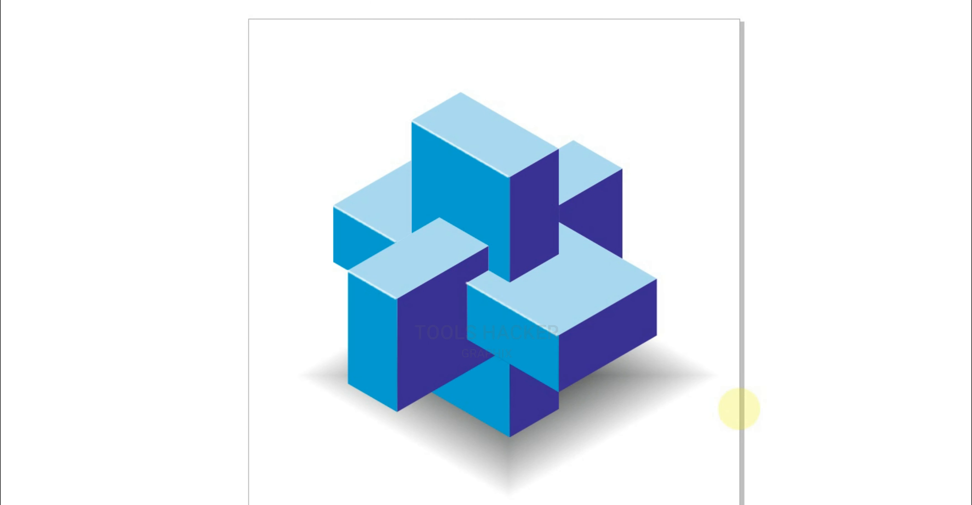
key(Escape)
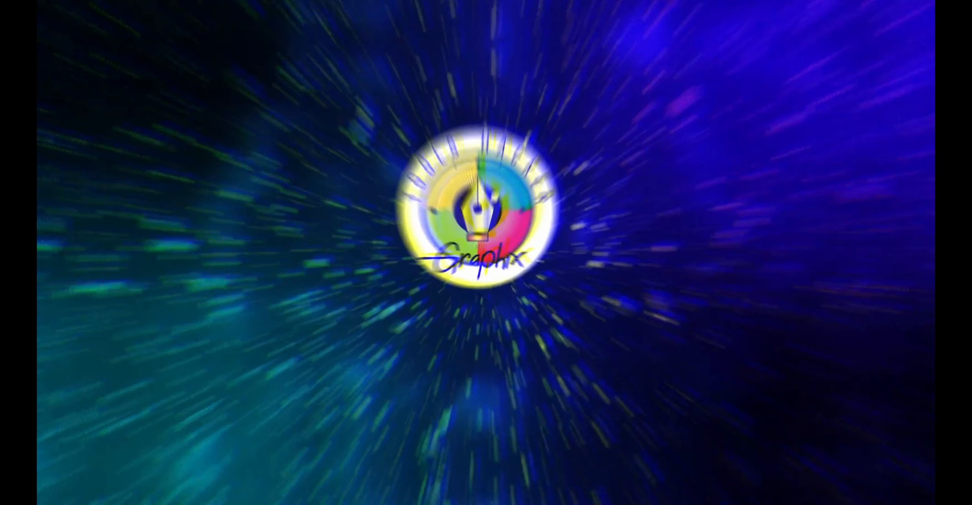